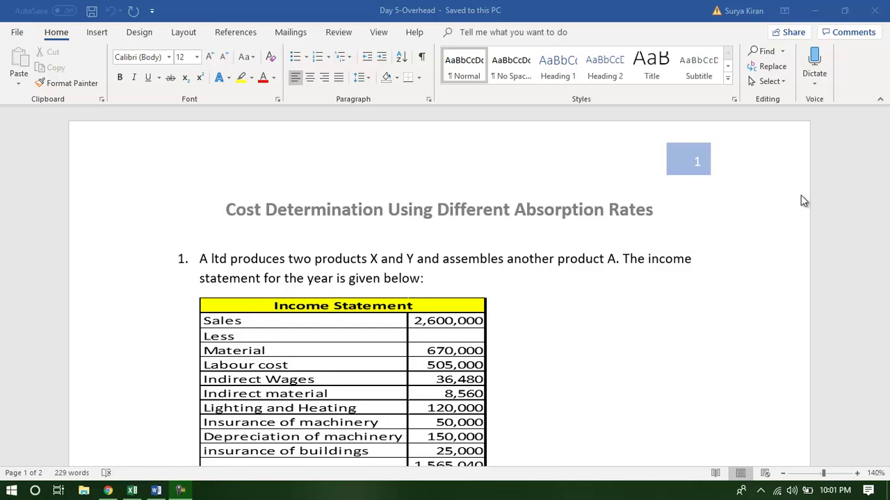
- Review the income statement, the departmental cost details table and the prime cost per unit table on page 1
left_click(558, 260)
key("Down")
key("Down")
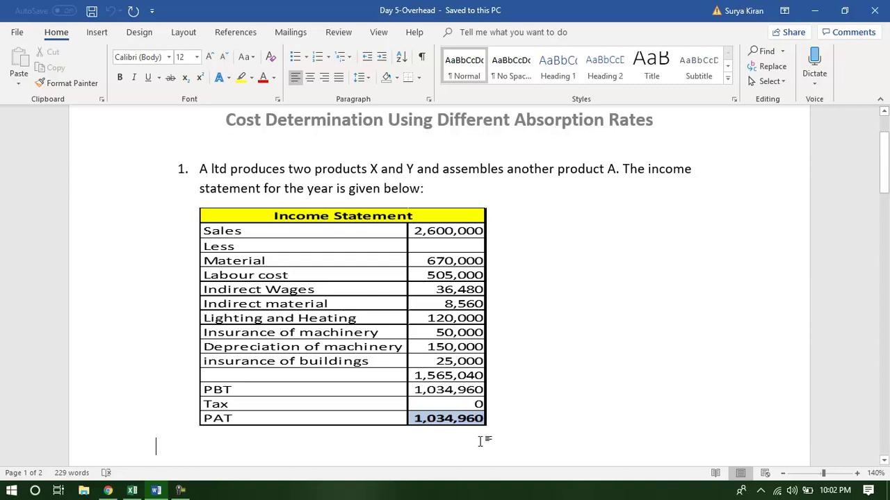
scroll(480, 441, "down", 1)
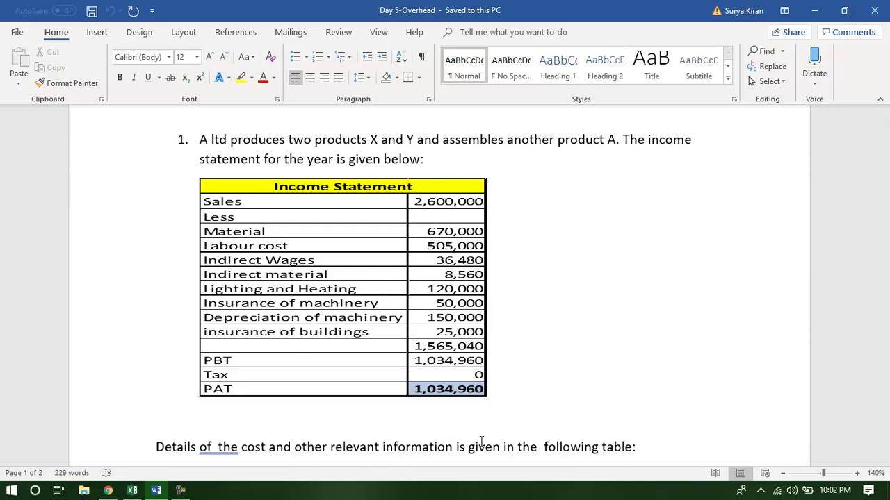
key("Down")
key("Right")
key("Right")
scroll(481, 442, "down", 3)
left_click(481, 444)
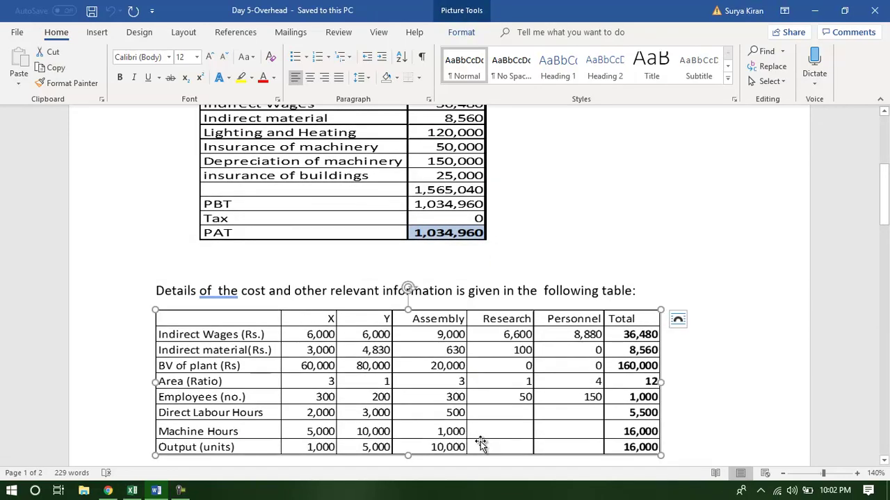
key("Down")
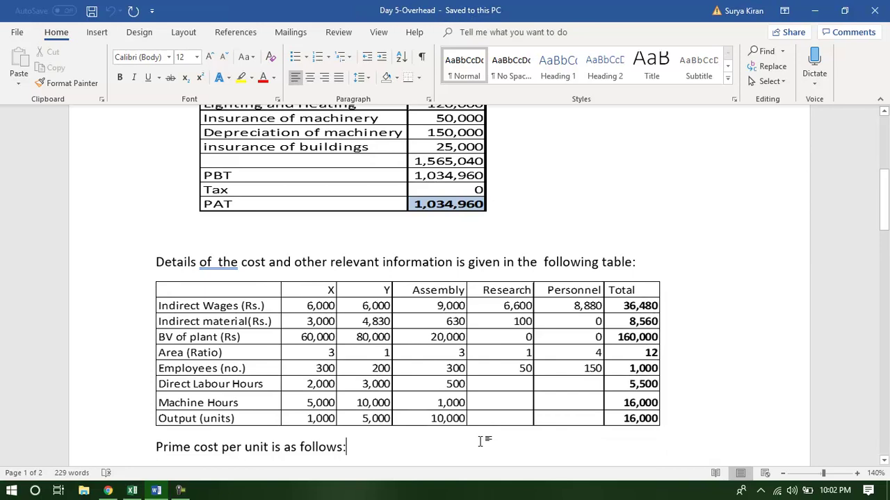
scroll(481, 444, "down", 1)
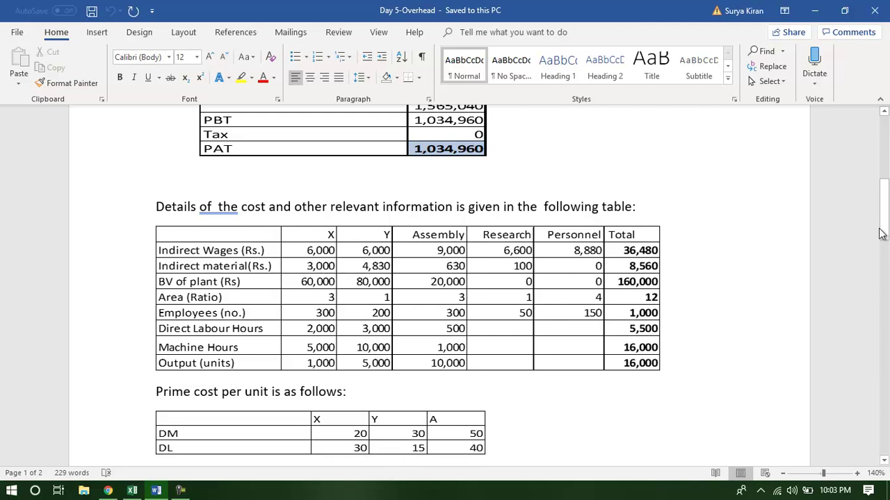
left_click_drag(880, 231, 868, 201)
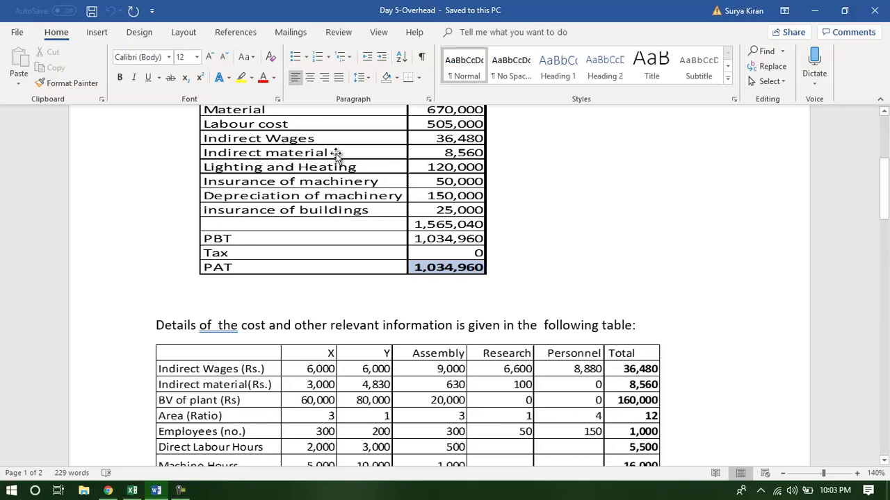
- Insert the word "Prime" before "Cost" in the sentence on page 2 about how the price was fixed
left_click_drag(884, 160, 883, 289)
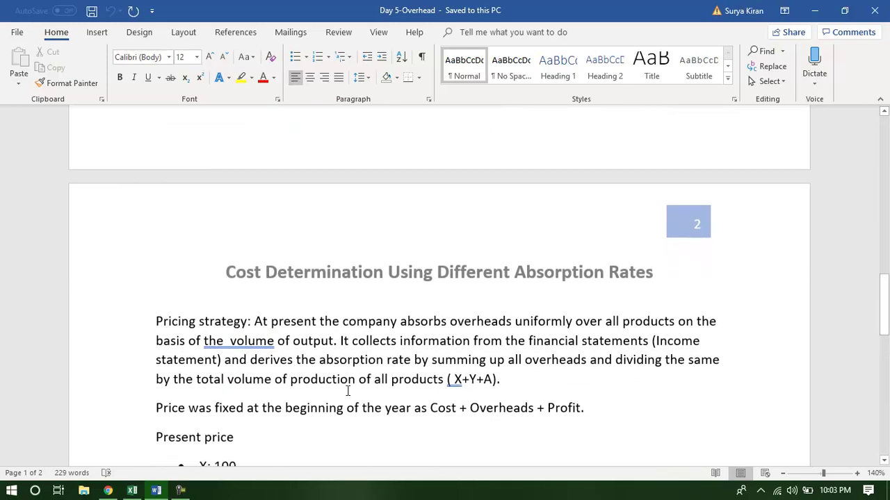
left_click(430, 410)
type("Prime")
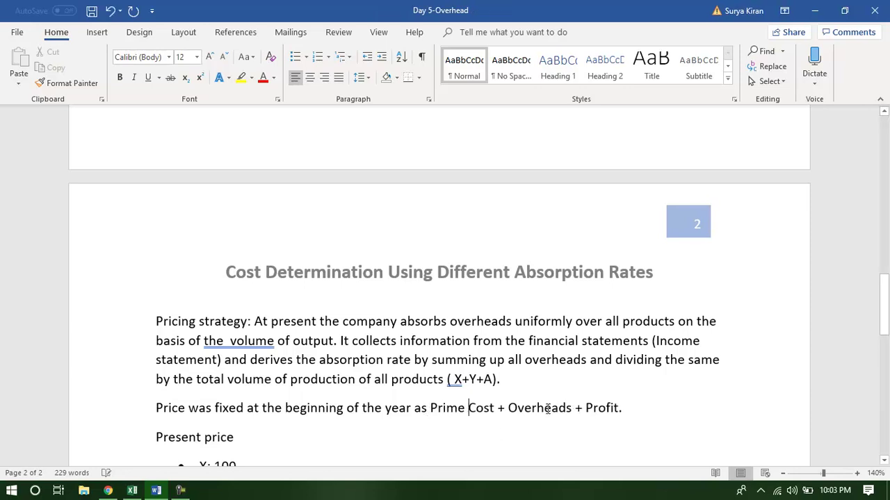
left_click(622, 408)
- Examine how the pricing strategy derives the absorption rate, and compare the present prices with the income statement
left_click_drag(341, 342, 564, 362)
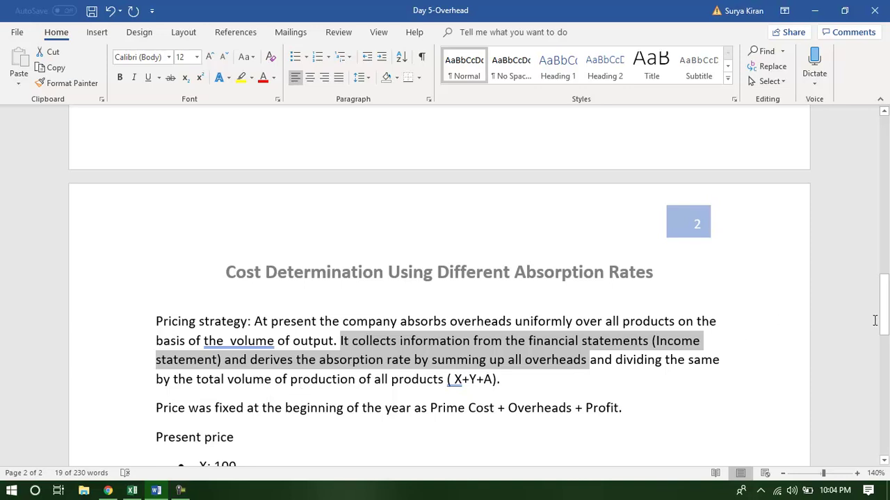
left_click_drag(884, 314, 886, 326)
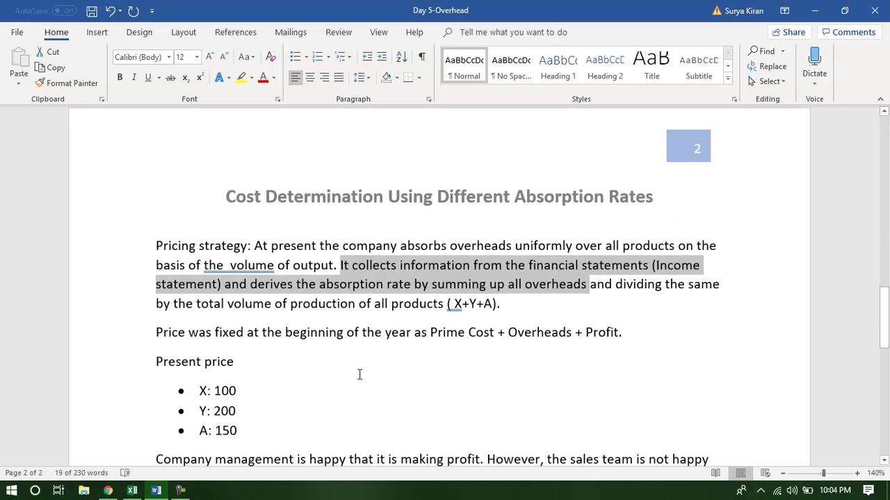
left_click(273, 387)
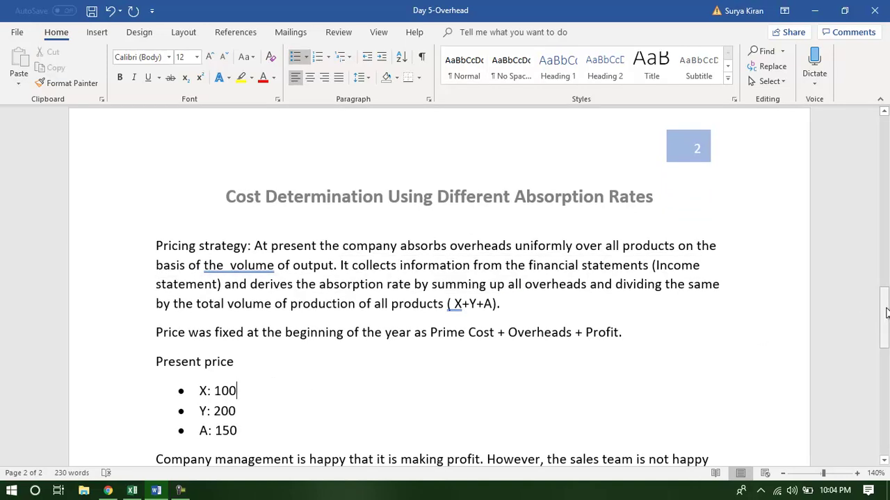
left_click_drag(885, 319, 871, 167)
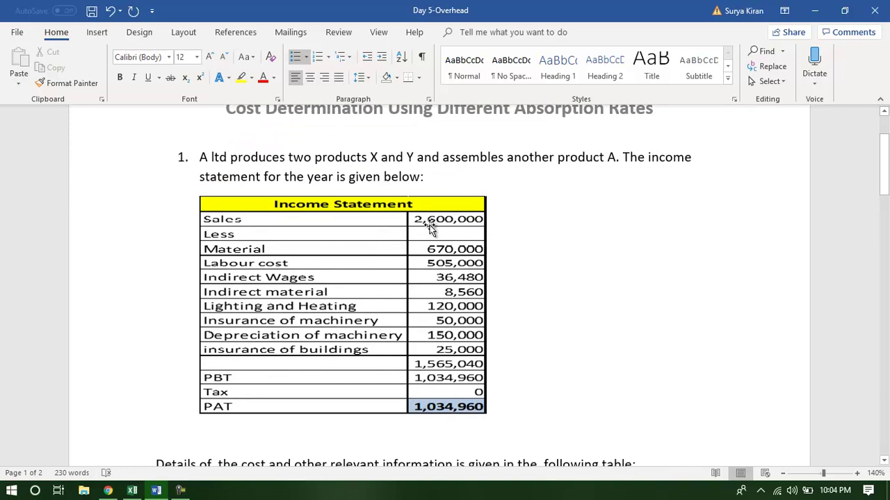
left_click_drag(887, 185, 884, 343)
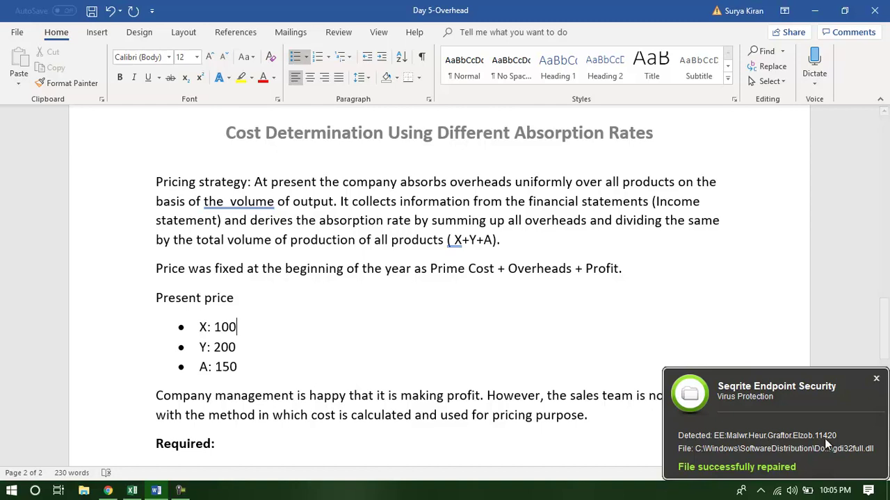
- Dismiss the virus protection notification and go back to the income statement on page 1
left_click(877, 381)
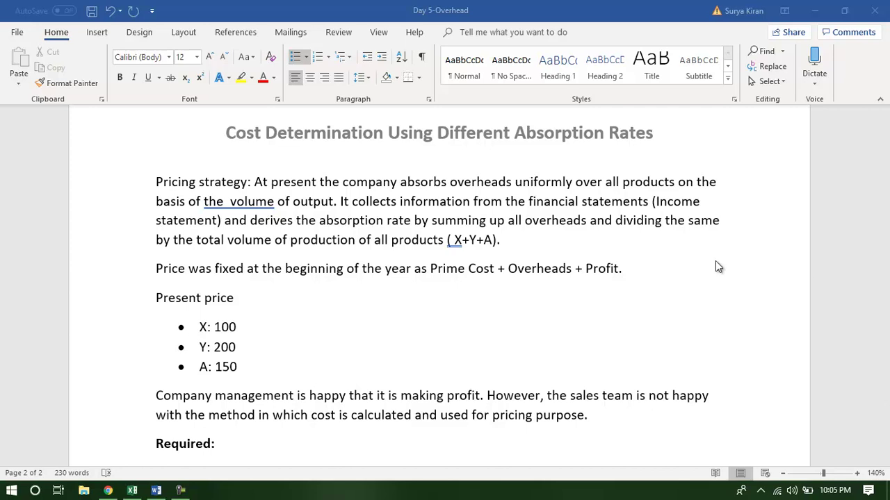
key("Up")
scroll(702, 261, "up", 2)
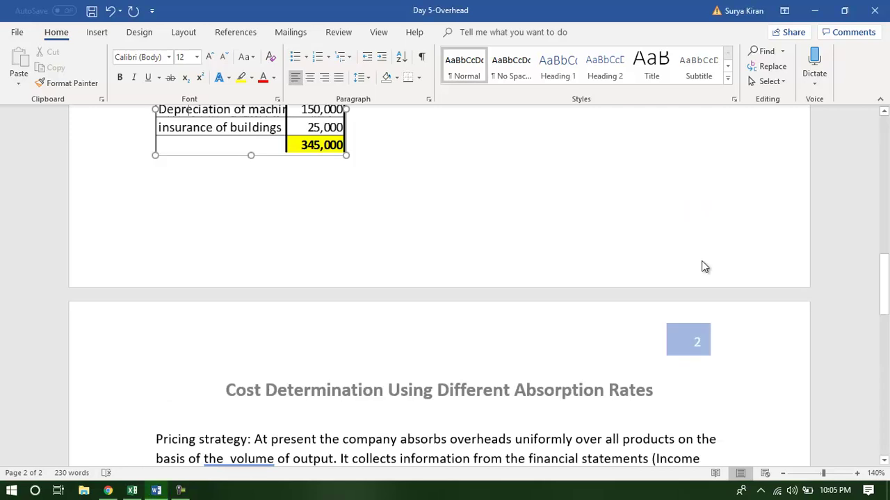
key("Up")
key("Up")
key("Up")
key("Up")
key("Up")
key("Up")
key("Up")
key("Up")
key("Up")
key("Up")
key("Up")
key("Up")
key("Up")
key("Up")
key("Up")
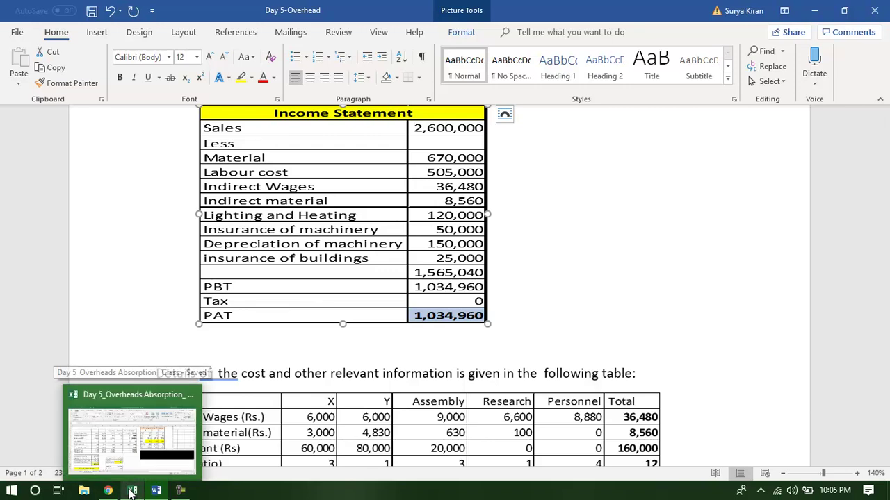
- Switch to the Excel overheads absorption workbook and examine the DM, DL and OV entries under "Abr using Volume of output"
left_click(121, 437)
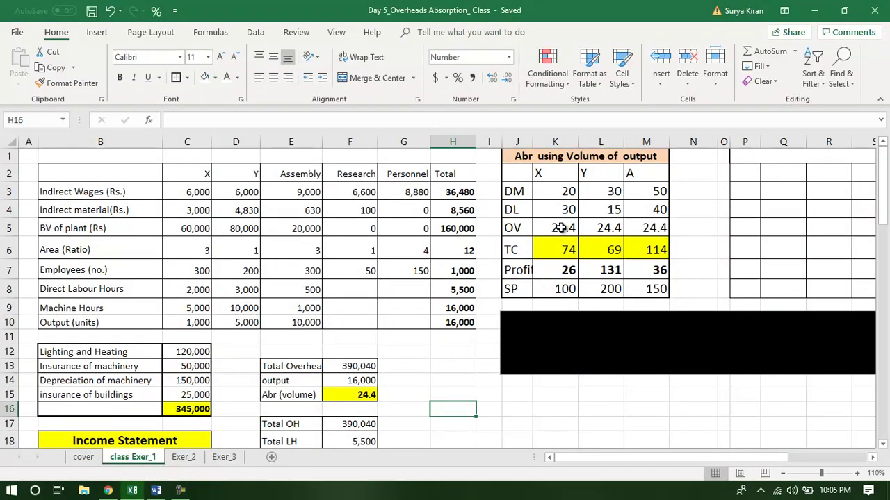
left_click(526, 192)
left_click_drag(526, 192, 526, 207)
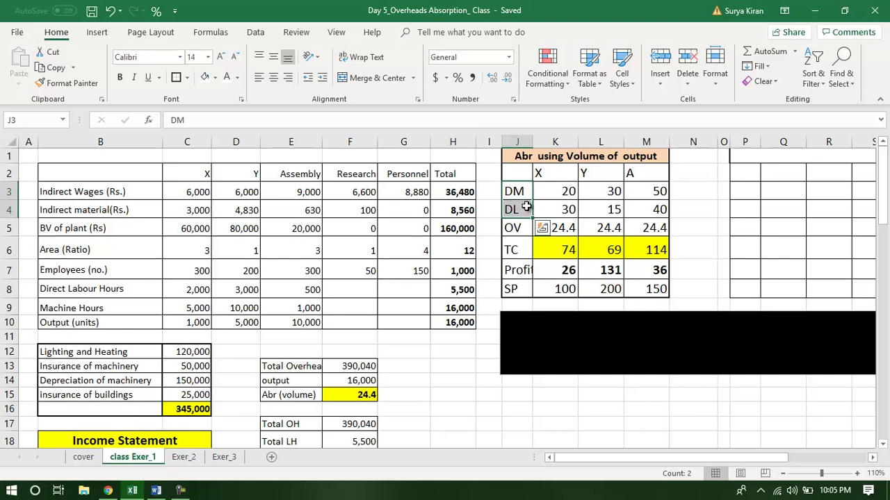
left_click(561, 229)
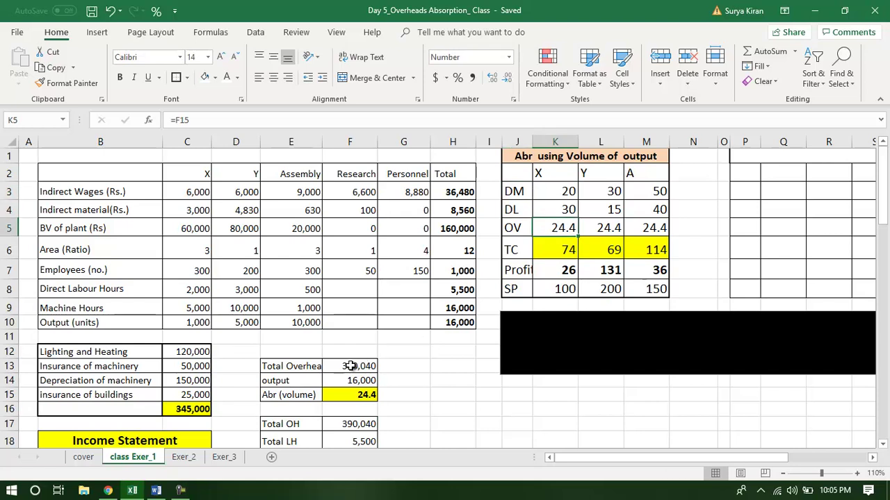
- Widen column E and add a merged, centred heading "Abr (volume)" across E12:F12
left_click_drag(319, 142, 339, 142)
left_click_drag(299, 353, 367, 352)
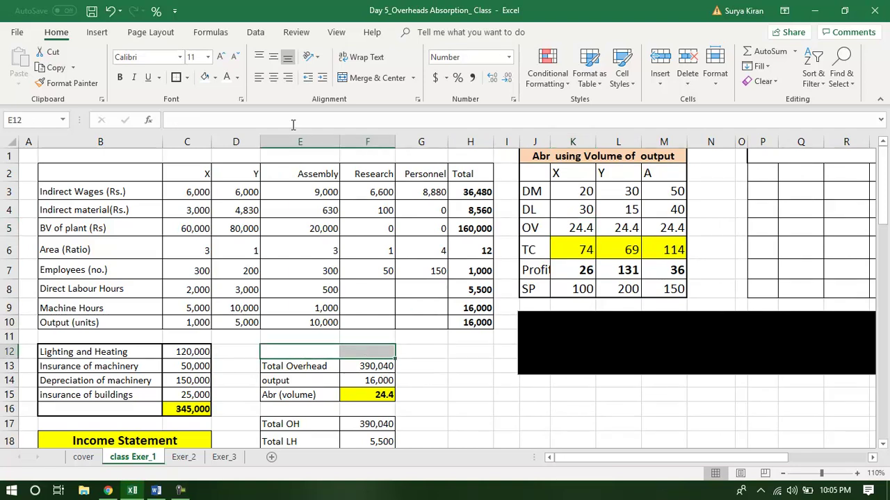
left_click(344, 81)
type("Abr")
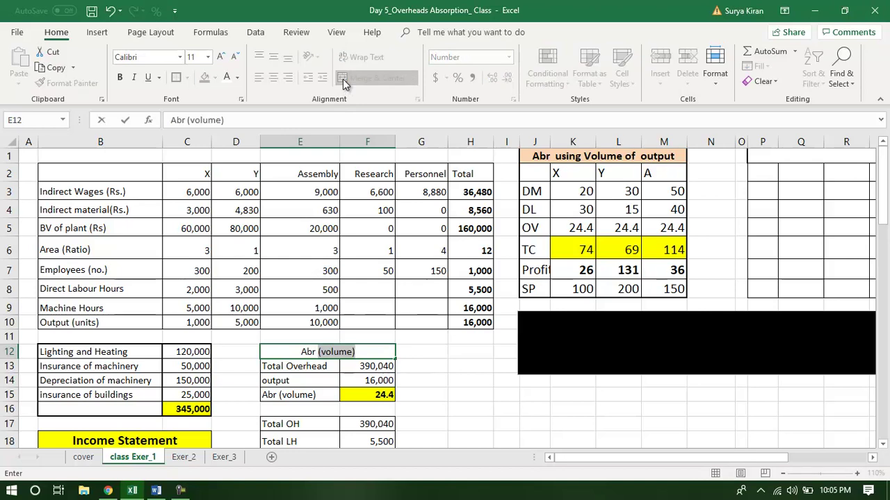
key("Return")
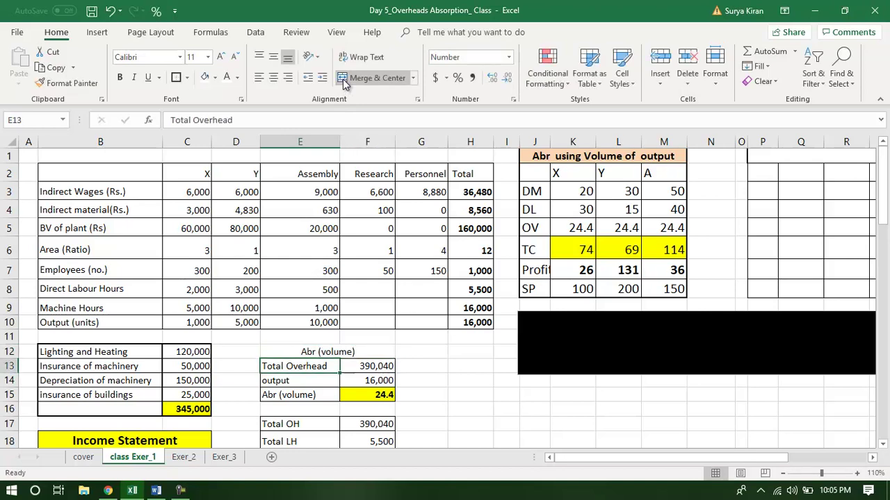
- Give the "Abr (volume)" heading a black fill and a white font
left_click(299, 351)
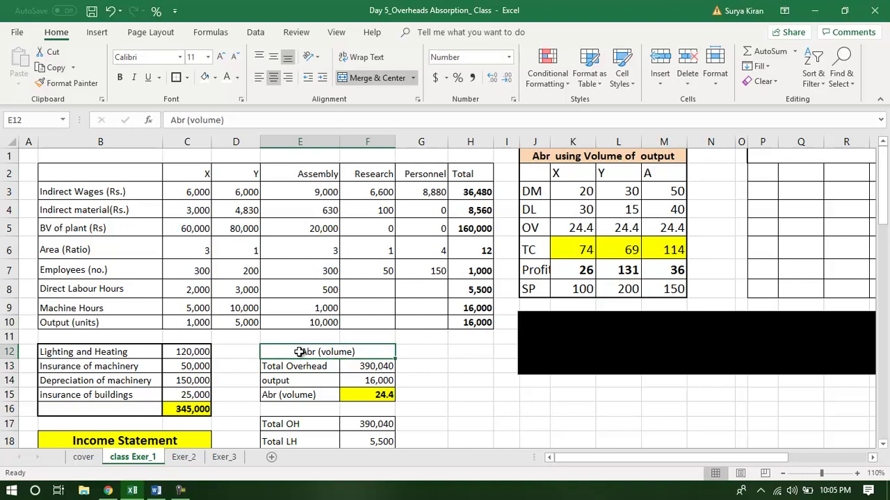
left_click(215, 77)
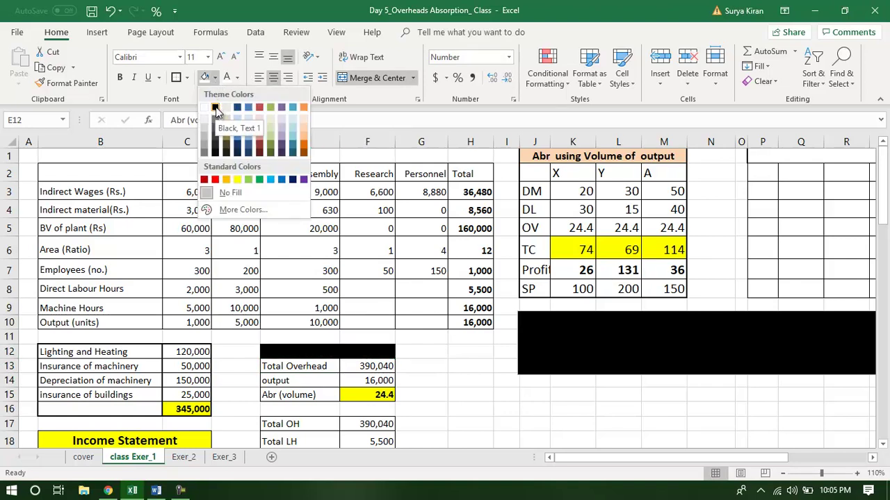
left_click(215, 109)
left_click(232, 78)
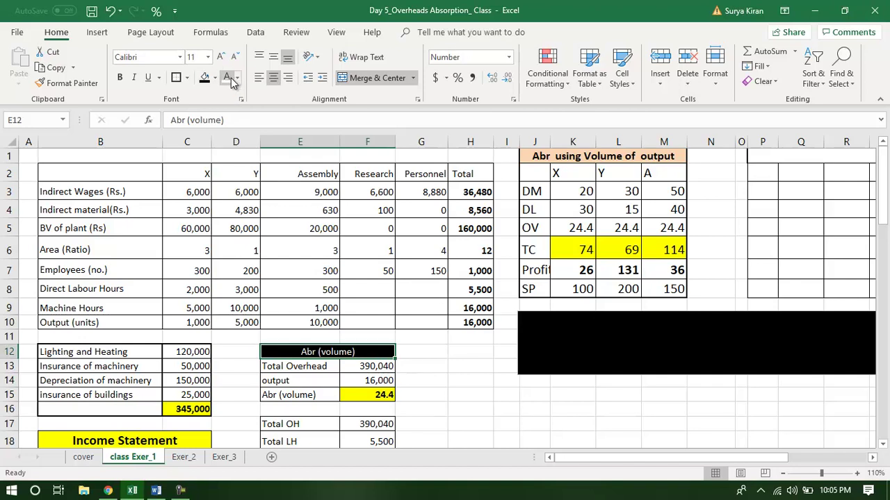
left_click(411, 379)
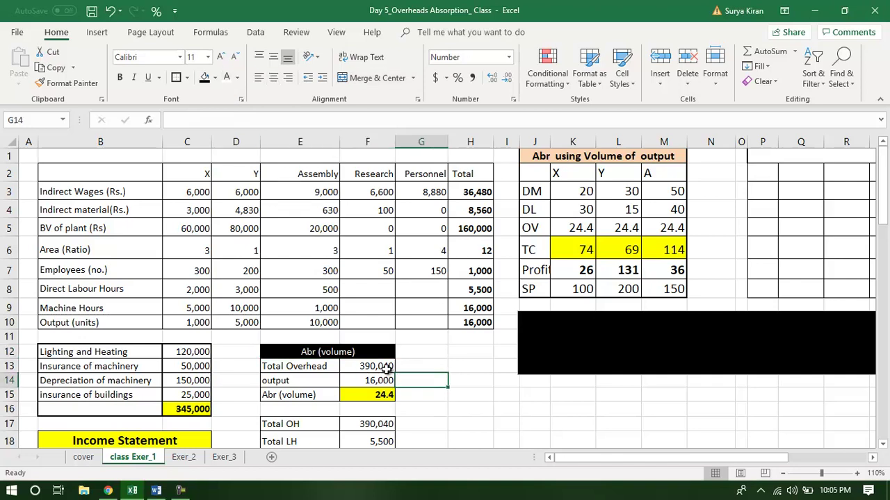
- Trace the precedents of the Total Overhead figure in F13 down to the income statement items
left_click(386, 368)
left_click(214, 33)
left_click(530, 52)
left_click_drag(885, 189, 886, 223)
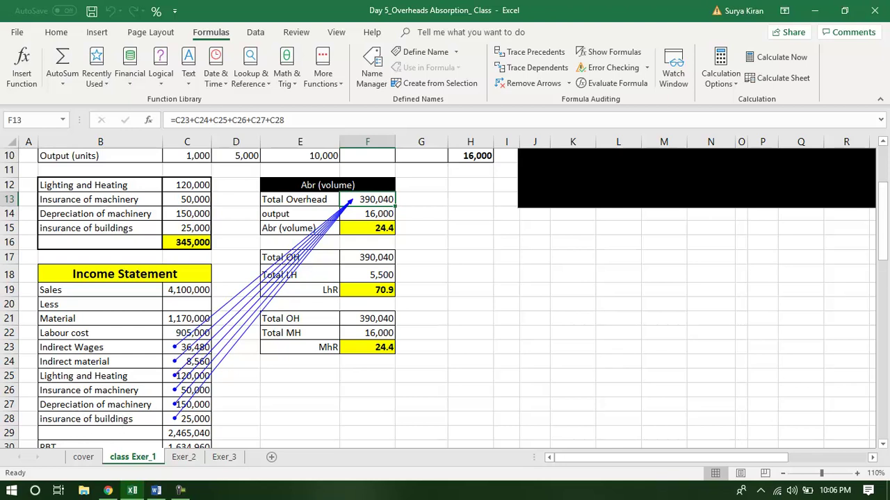
- Enter the formula =C16+H3+H4 in G13 to total the overheads from the cost tables
left_click_drag(880, 251, 881, 205)
left_click(425, 235)
type("=")
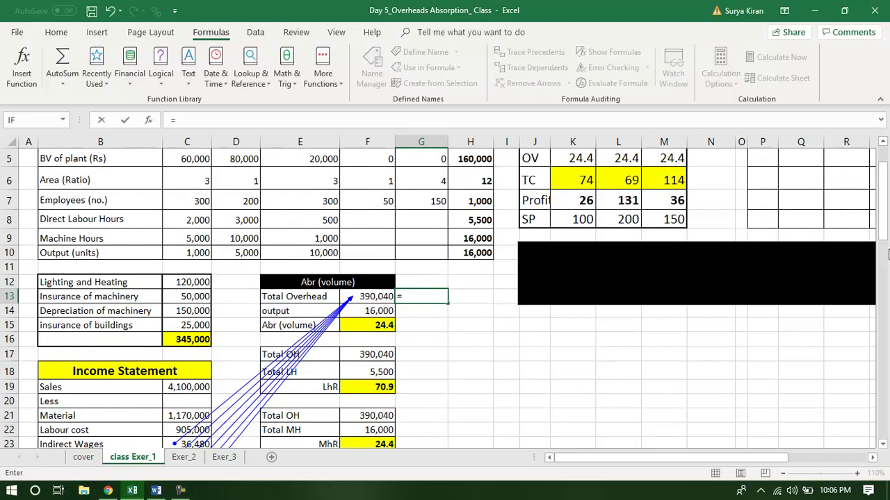
left_click(194, 338)
type("+")
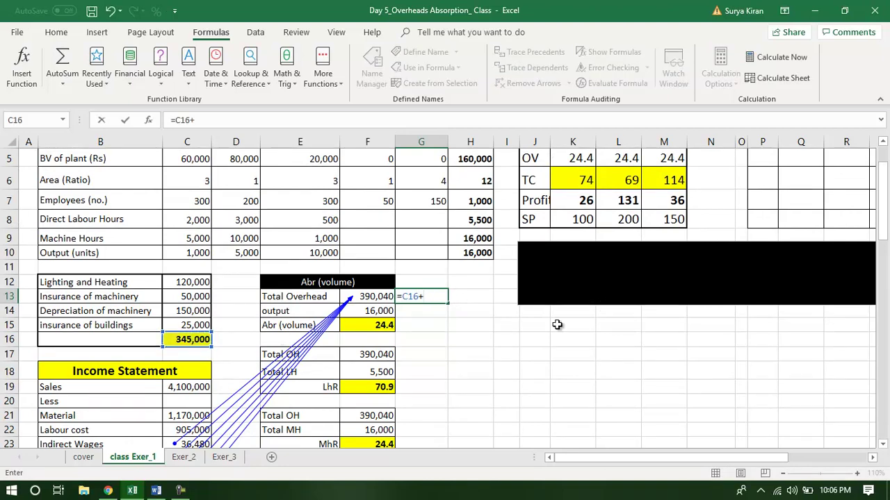
left_click_drag(882, 243, 882, 220)
left_click(464, 190)
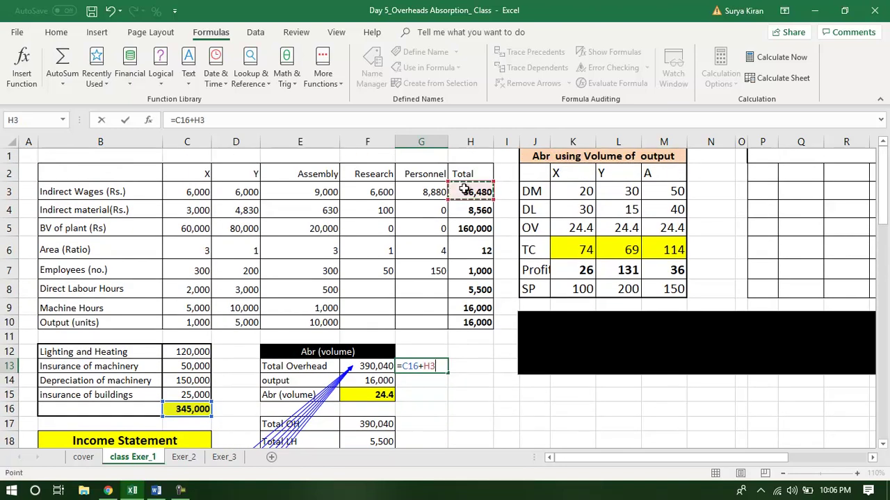
type("+")
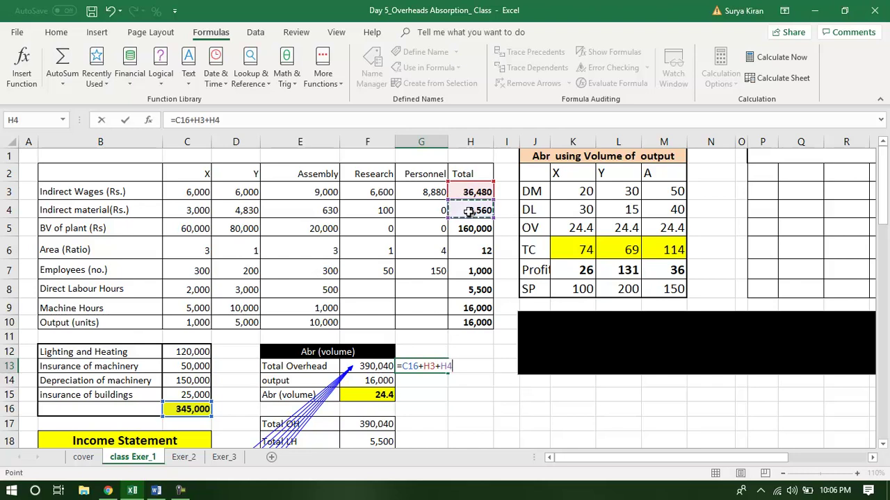
key("Return")
- Trace the precedents of the overhead total in G13 and clear all tracing arrows from the sheet
left_click(428, 368)
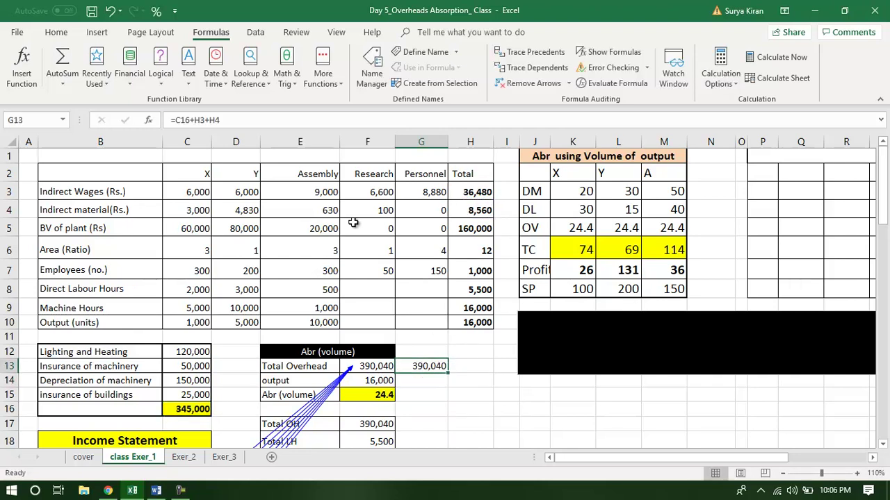
left_click(524, 54)
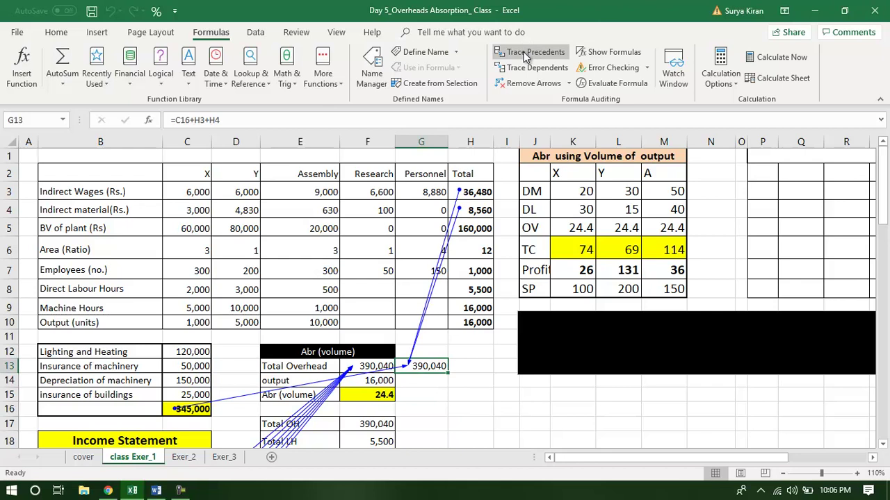
left_click_drag(884, 179, 867, 173)
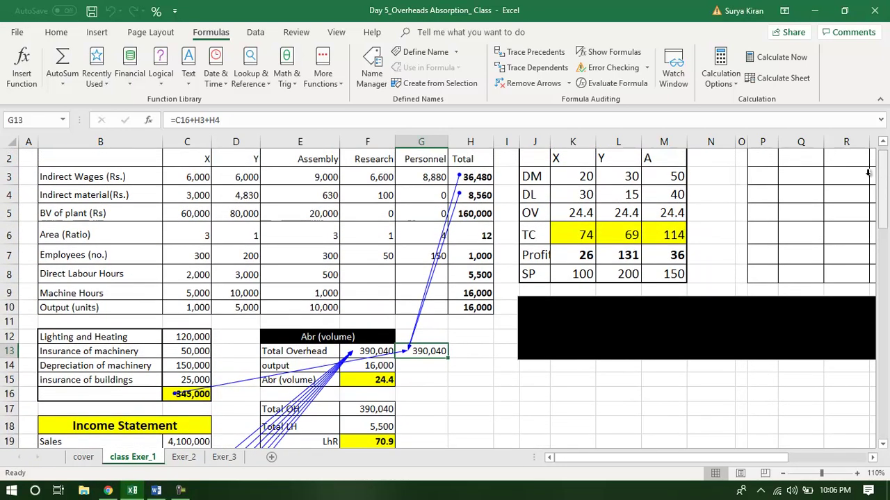
left_click(533, 84)
left_click(375, 365)
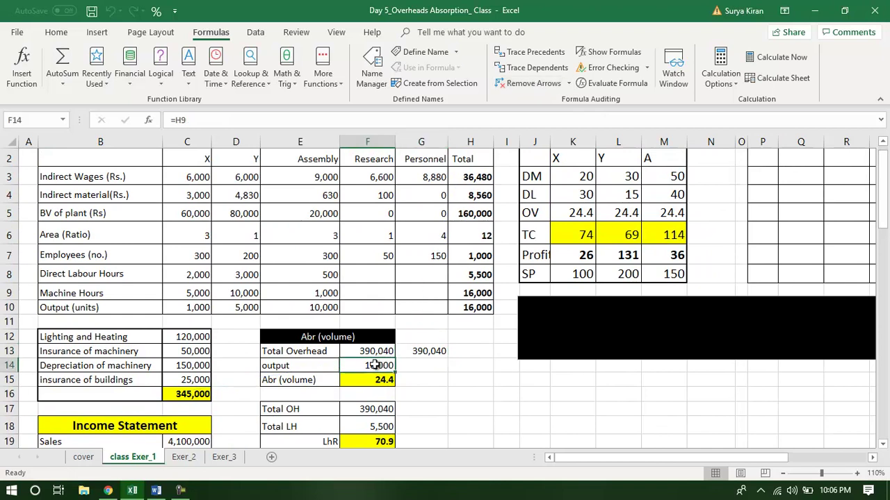
- Trace the precedents of the output figure in F14 and clear the tracing arrows
left_click(523, 57)
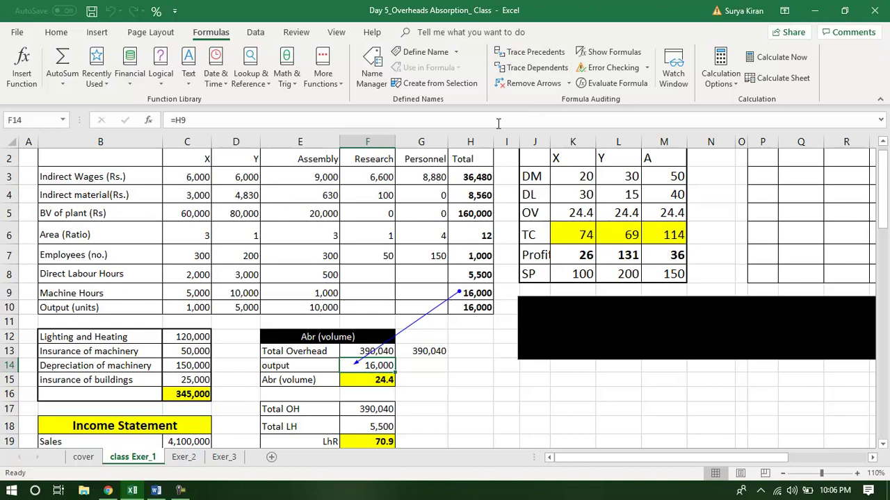
left_click(516, 83)
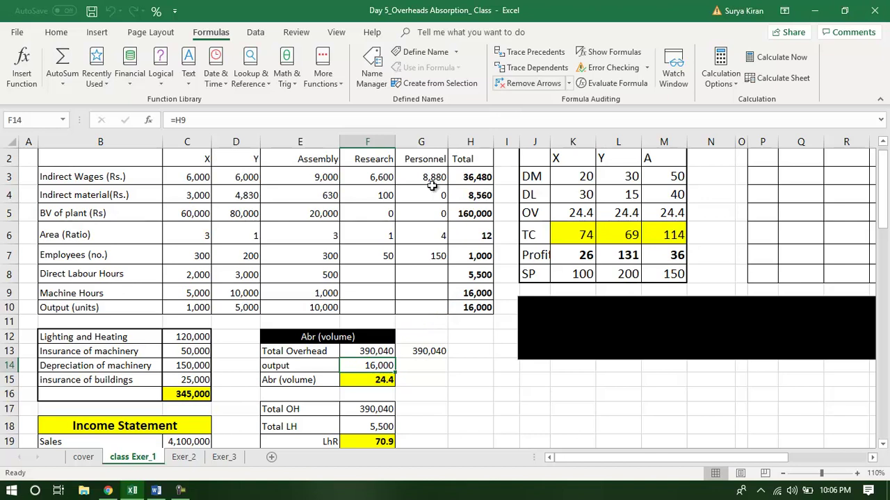
- Increase the font size of the Abr (volume) rate in F15 to 14
left_click(358, 384)
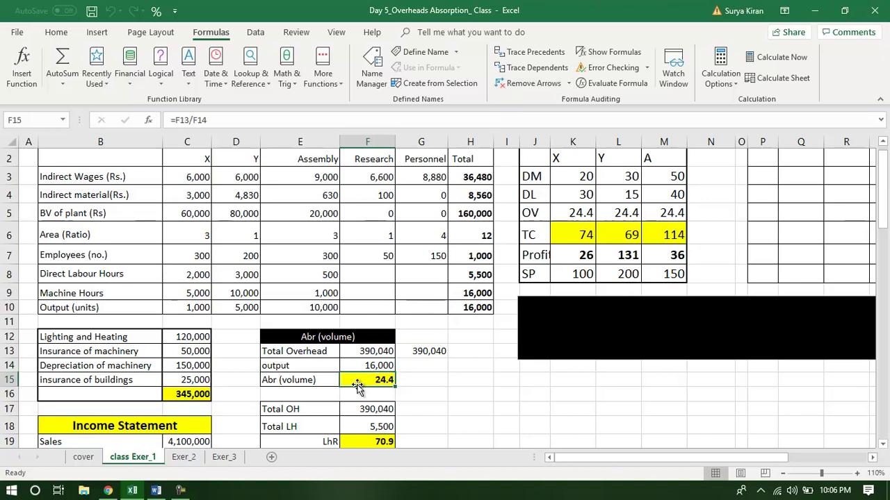
left_click(56, 33)
left_click(220, 58)
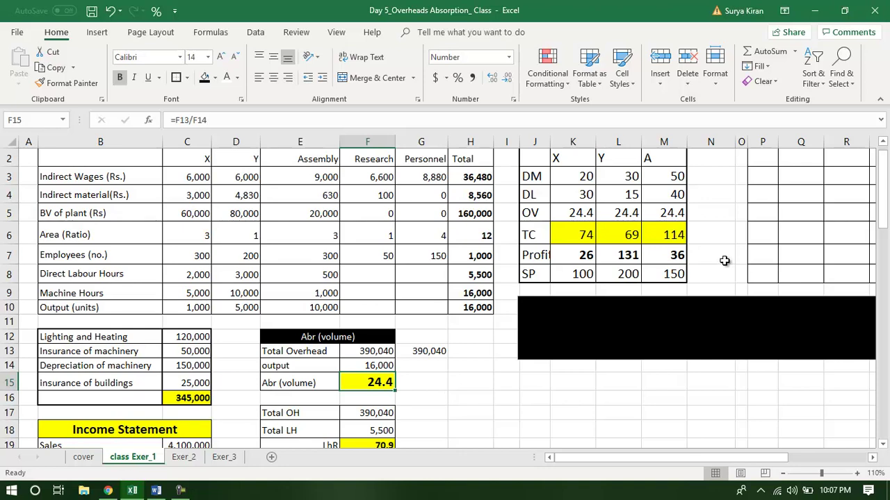
- Trace the precedents of the OV cells K5, L5 and M5 for products X, Y and A, then clear the arrows
scroll(882, 205, "up", 1)
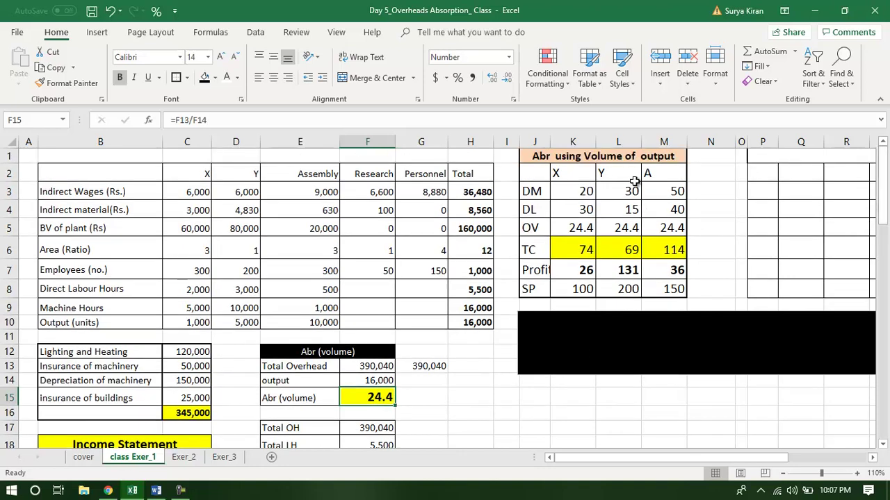
left_click(572, 231)
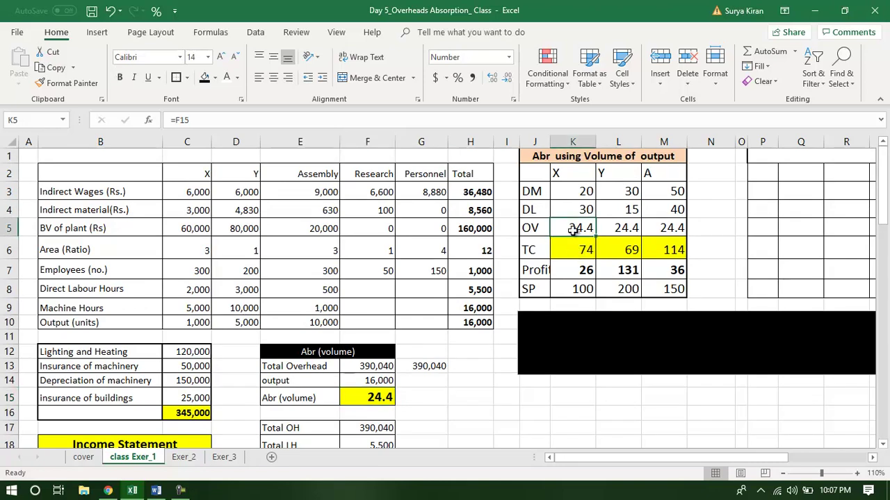
left_click(205, 35)
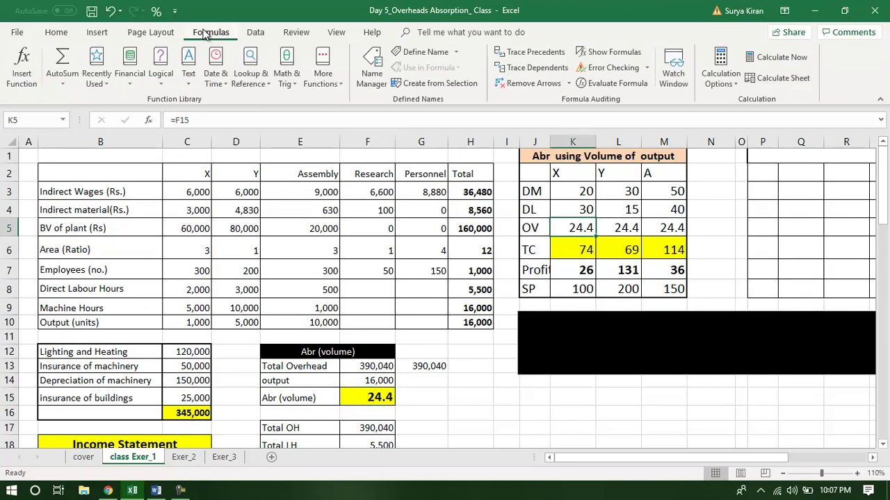
left_click(528, 52)
left_click(612, 228)
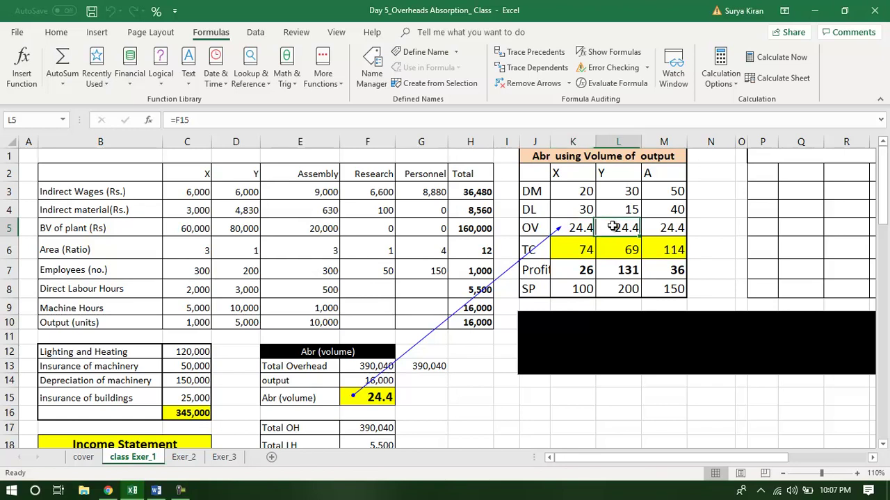
left_click(497, 54)
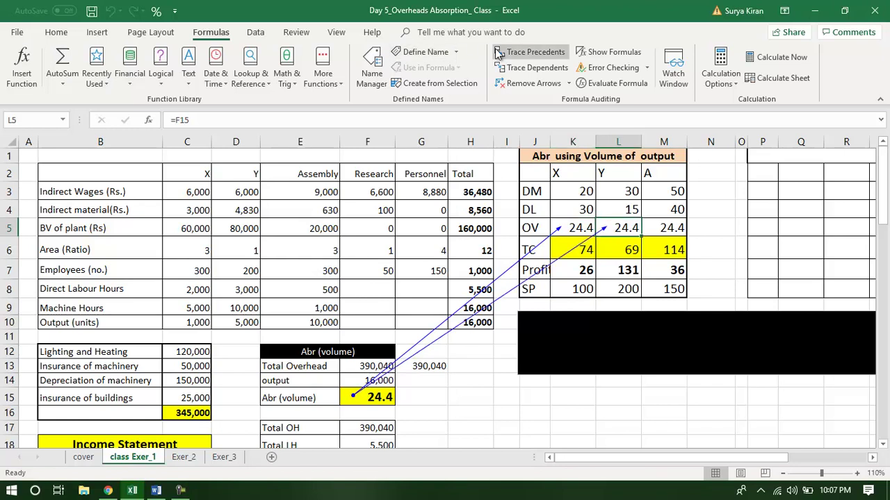
left_click(653, 221)
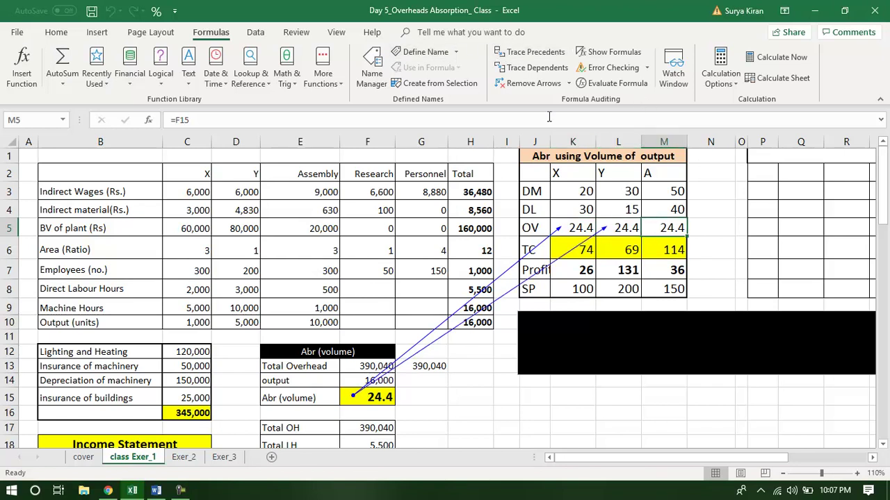
left_click(502, 56)
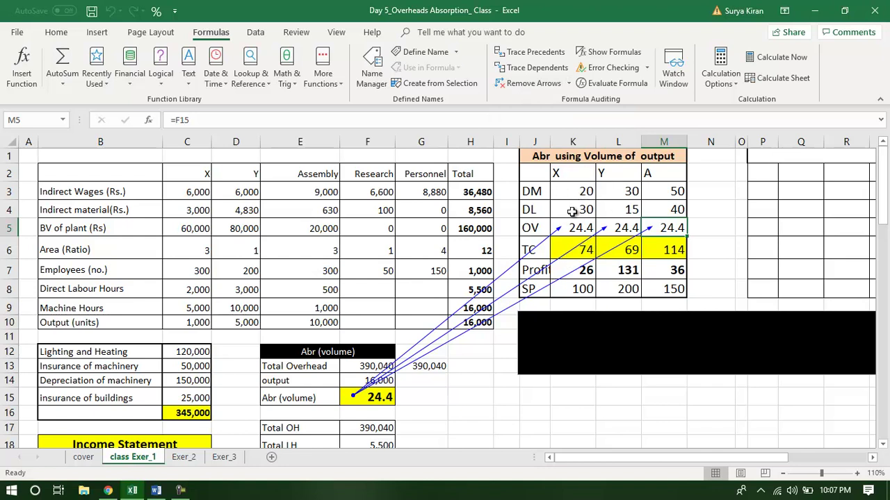
left_click(533, 84)
- Examine the total cost (TC) formulas for products X, Y and A in K6, L6 and M6
left_click(572, 250)
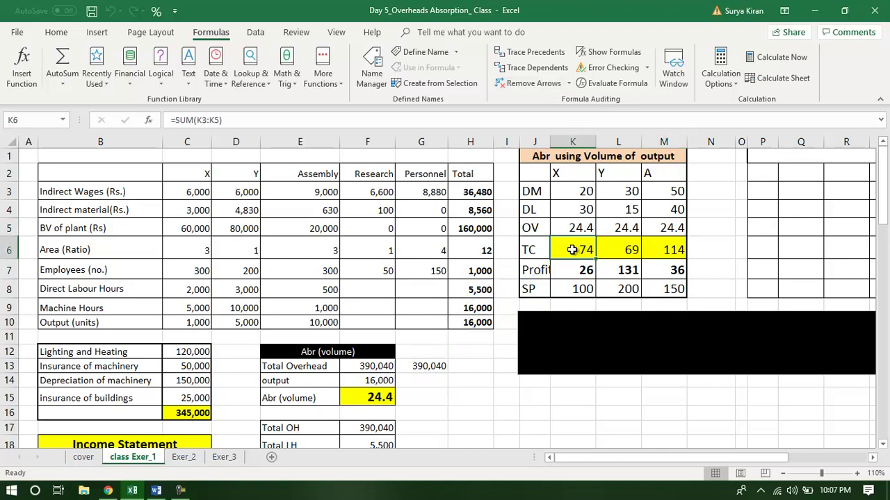
left_click(612, 251)
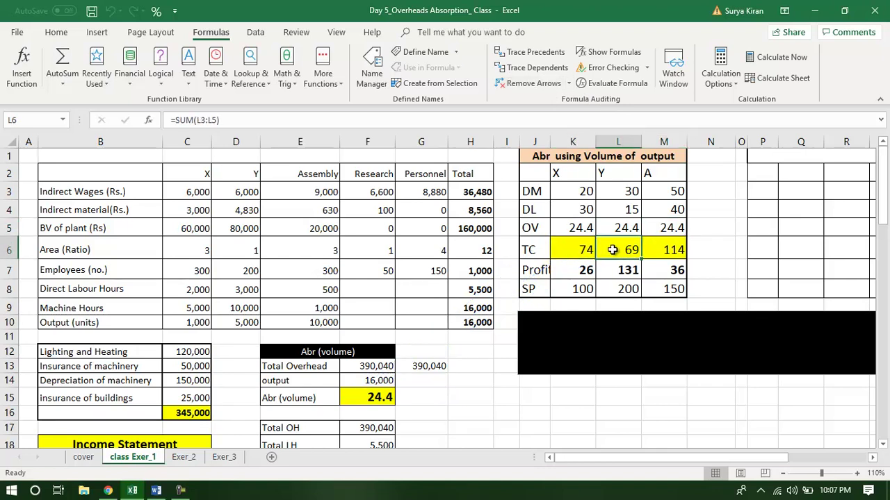
left_click(667, 251)
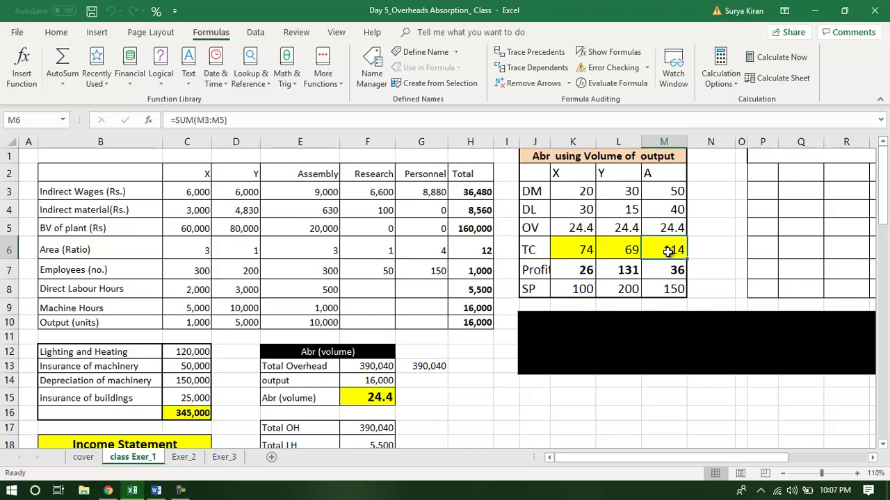
- Widen column J so the full Profit label fits in the volume-of-output table
left_click(574, 292)
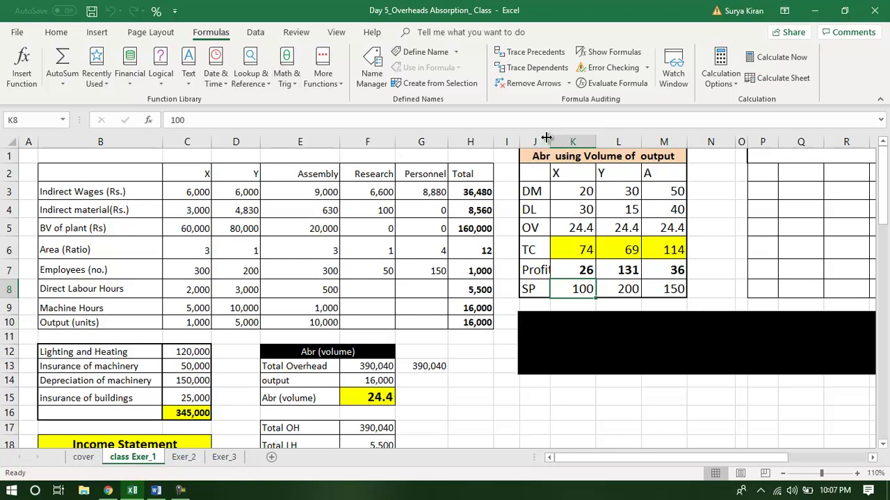
left_click_drag(550, 142, 562, 141)
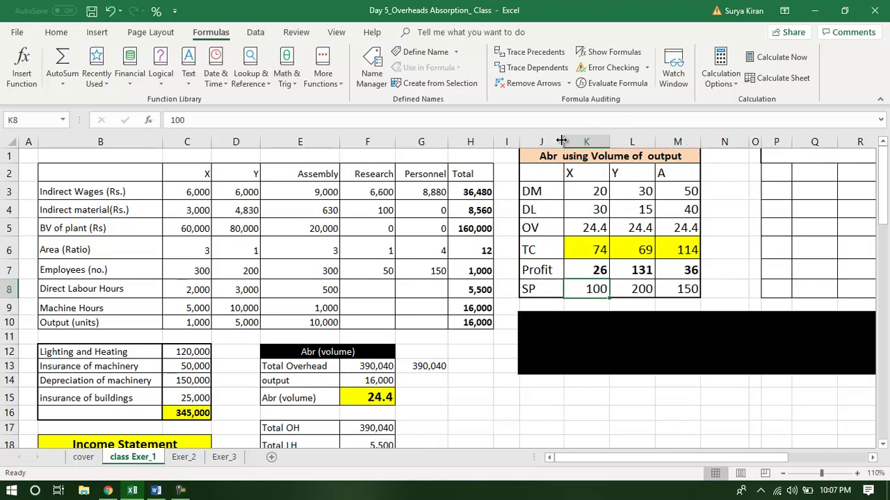
- Examine the Profit formulas for products X, Y and A in the volume-of-output table
left_click(645, 270)
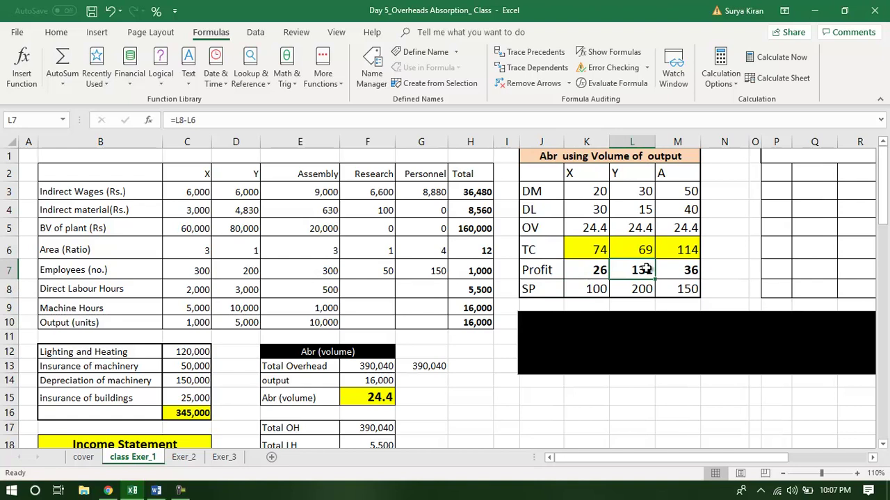
left_click(685, 273)
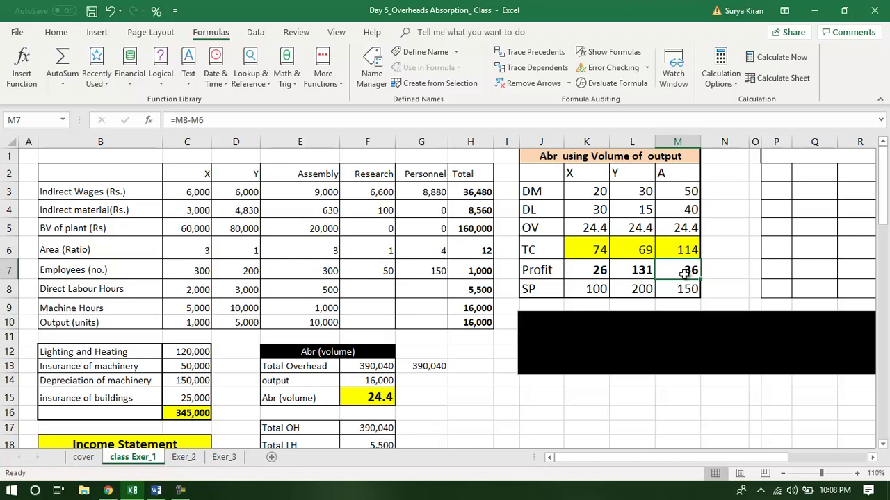
left_click(584, 272)
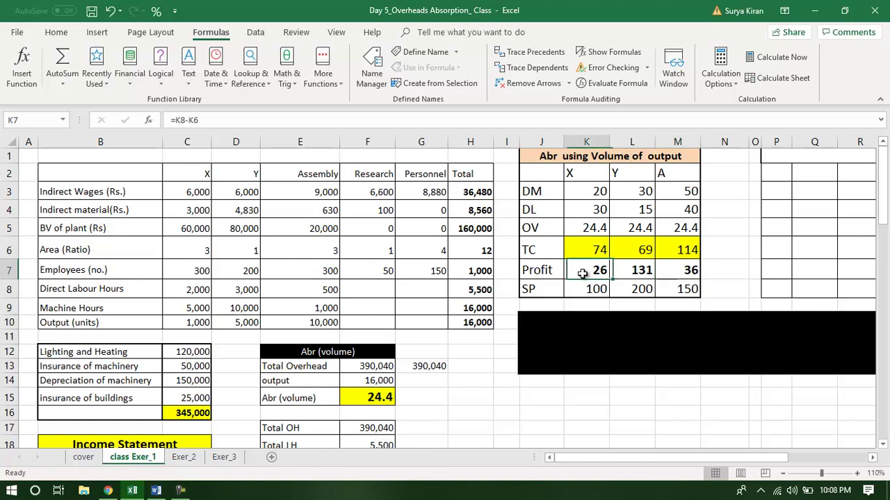
left_click(617, 274)
left_click(676, 271)
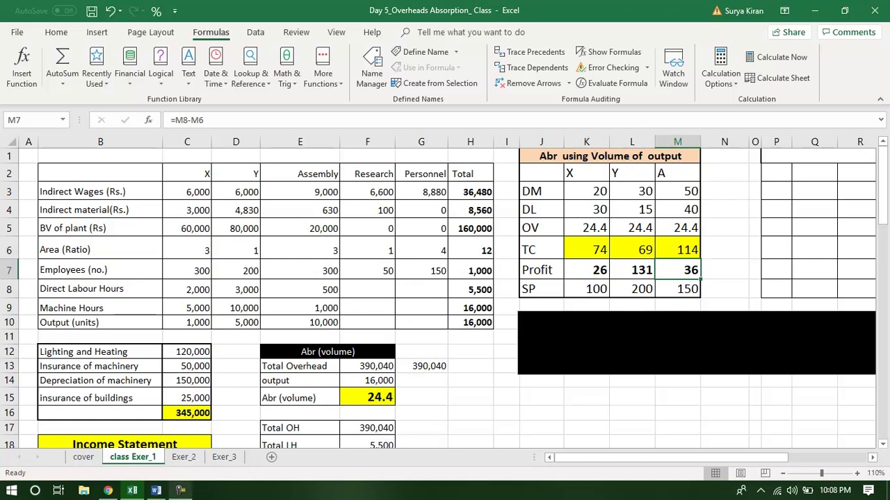
- Switch to the Day 5-Overhead document in Word and read the pricing strategy and present prices on page 2
left_click(156, 491)
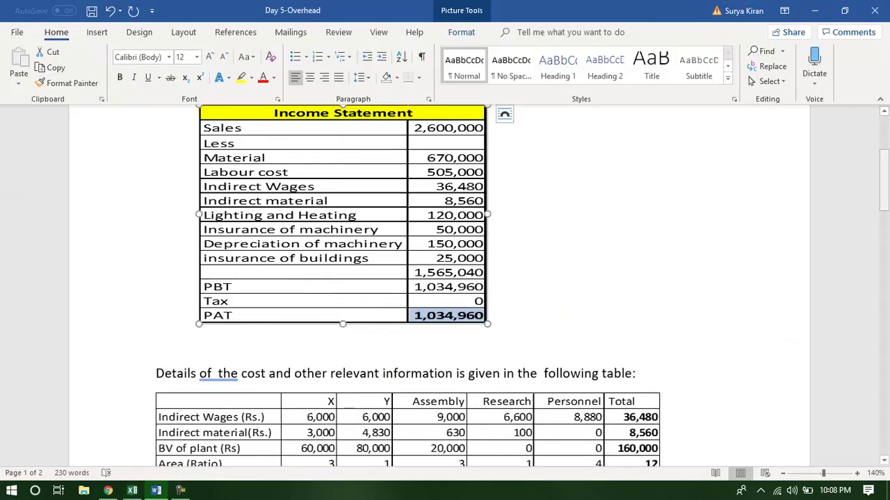
left_click_drag(883, 170, 888, 298)
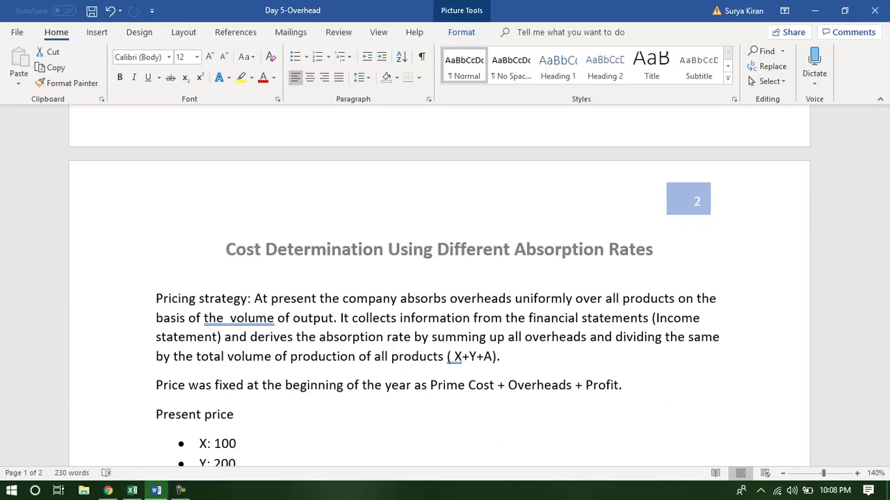
- Return to Excel and copy the formatting of the "Abr using Volume of output" table in J1:M8 onto the hidden-text table starting at P1
left_click(133, 490)
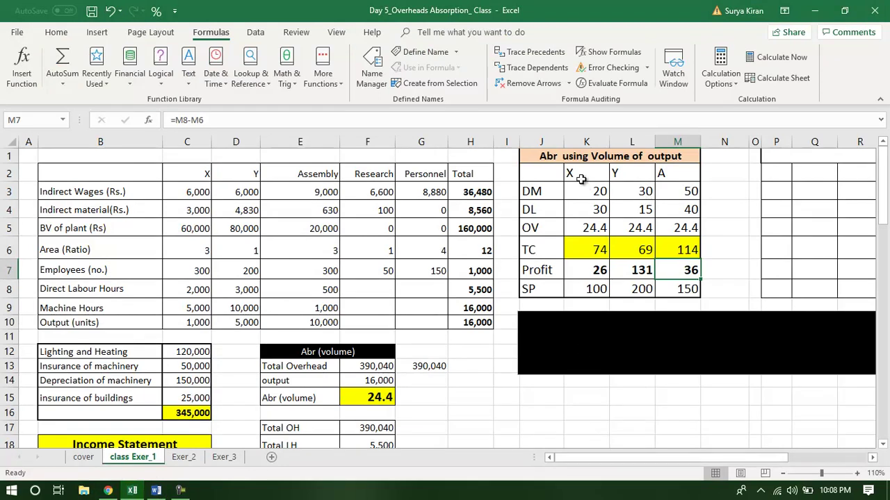
left_click_drag(581, 156, 591, 287)
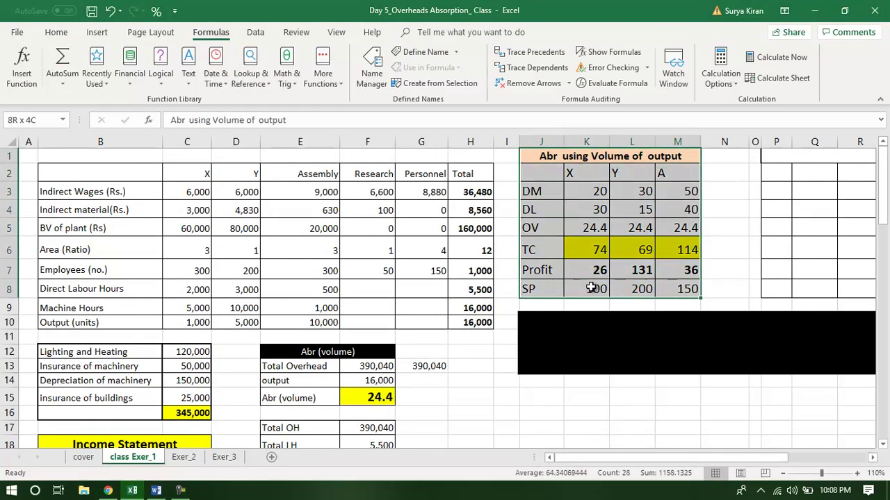
left_click(55, 32)
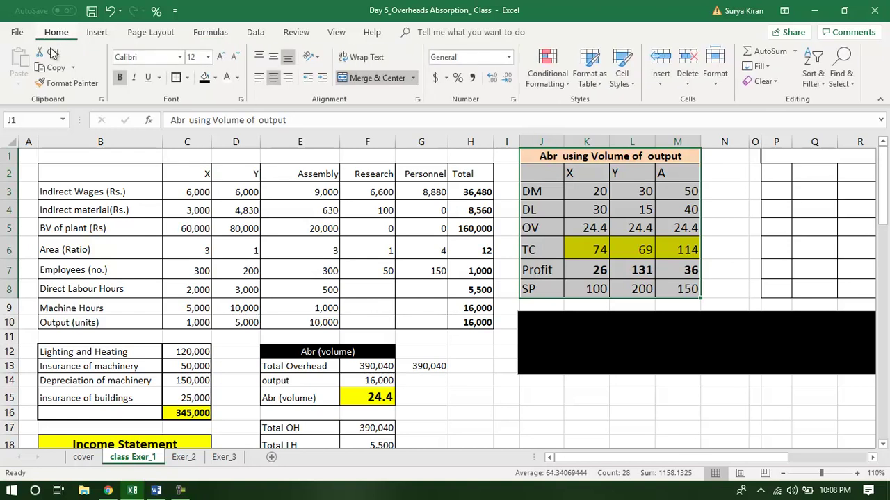
left_click(58, 84)
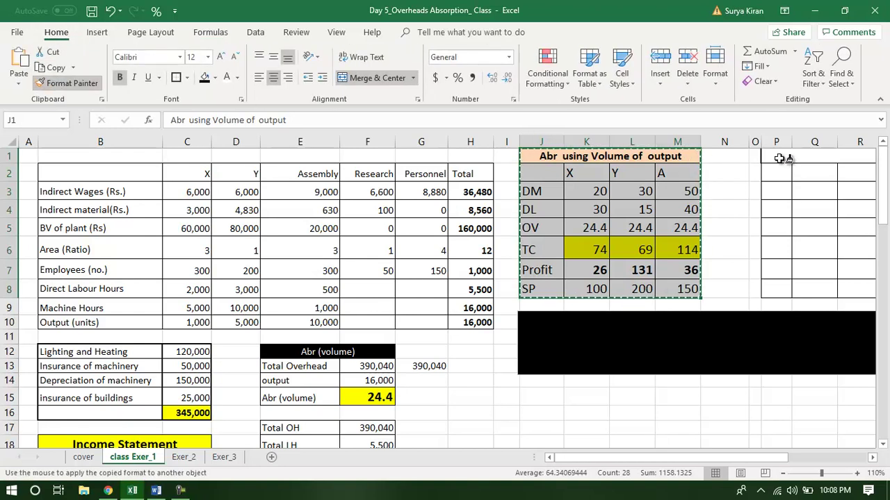
left_click_drag(781, 158, 784, 292)
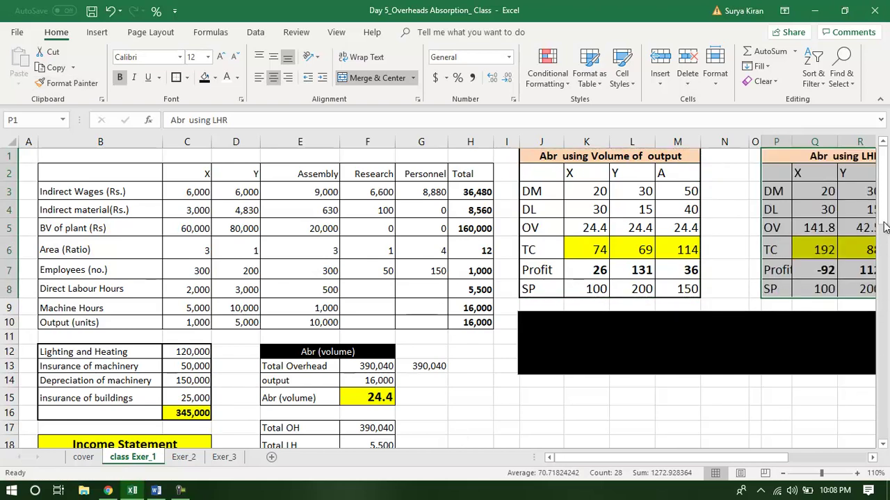
- Examine the labour hour rate (LhR) row and its formula in F19
left_click_drag(884, 212, 884, 228)
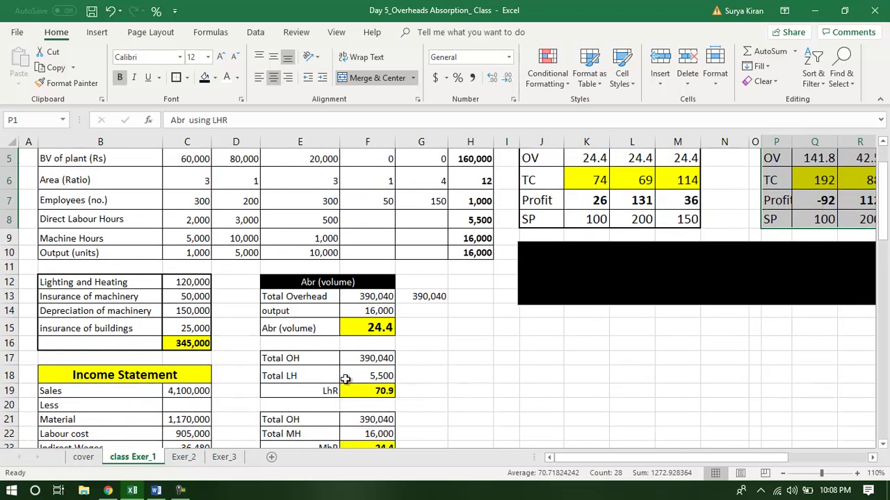
left_click(323, 393)
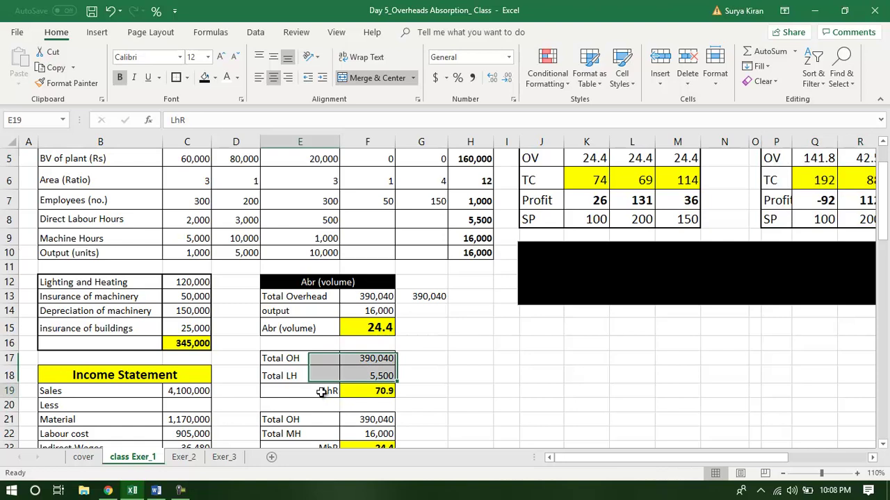
left_click(374, 393)
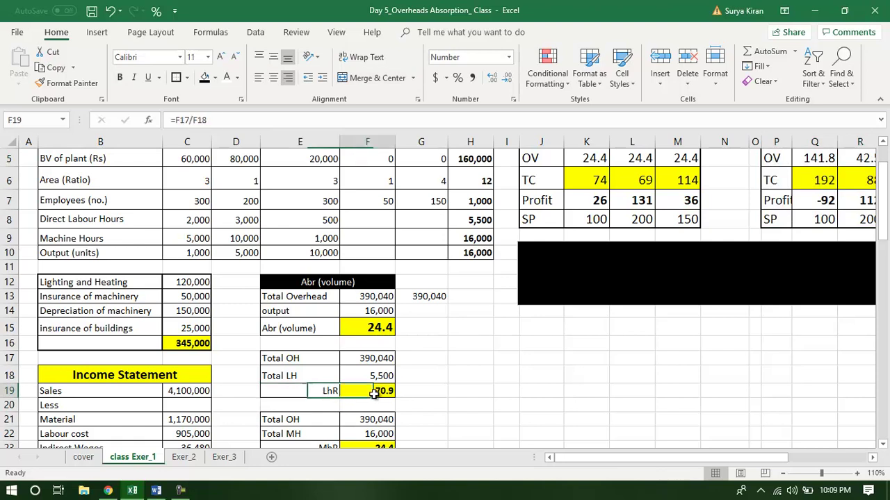
- Enter the formula =F13 in F17 to link the labour hour block's Total OH to the Total Overhead figure
left_click(369, 358)
type("=")
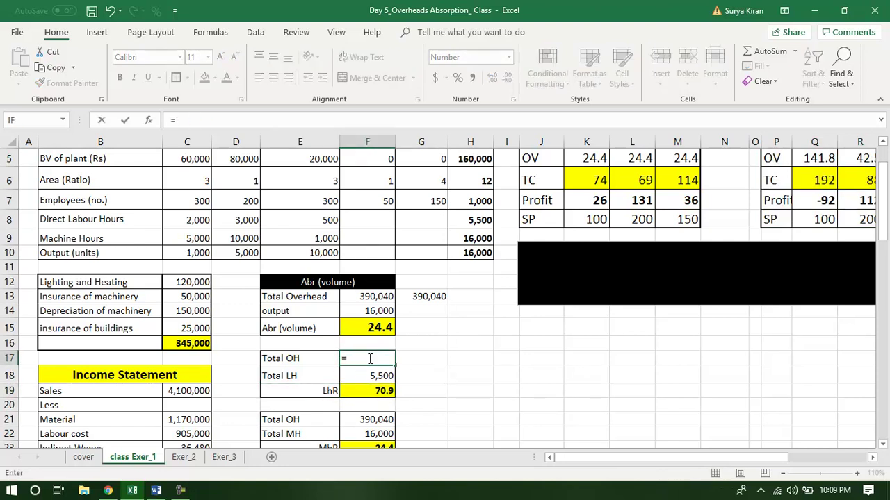
key("Up")
key("Up")
key("Up")
key("Up")
key("Return")
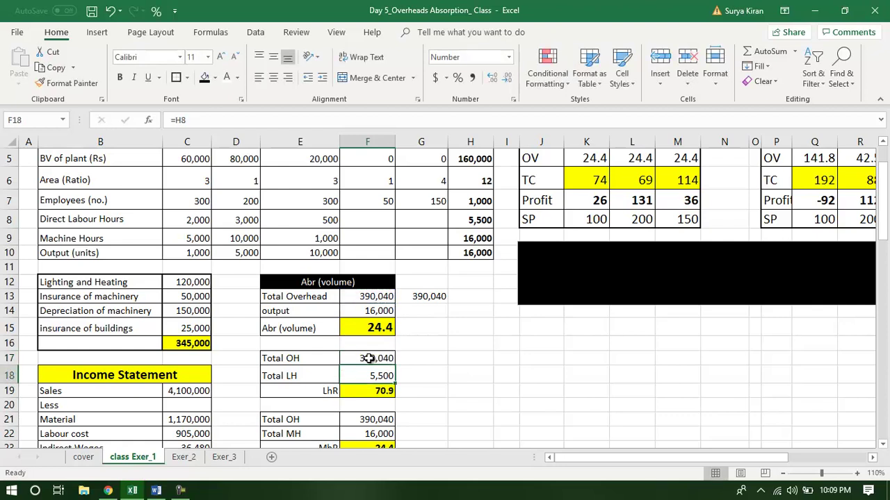
- Trace the precedents of Total OH in F17 and Total Overhead in F13, review their source cells, and remove the arrows
left_click(378, 358)
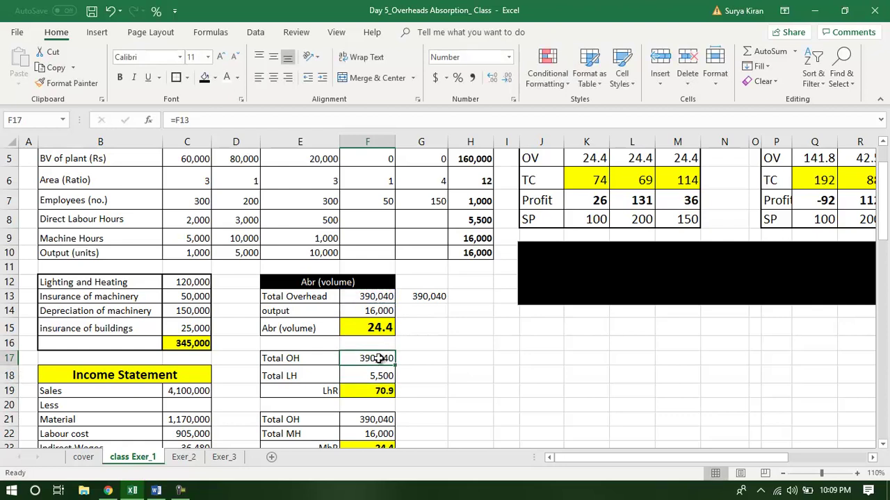
left_click(215, 34)
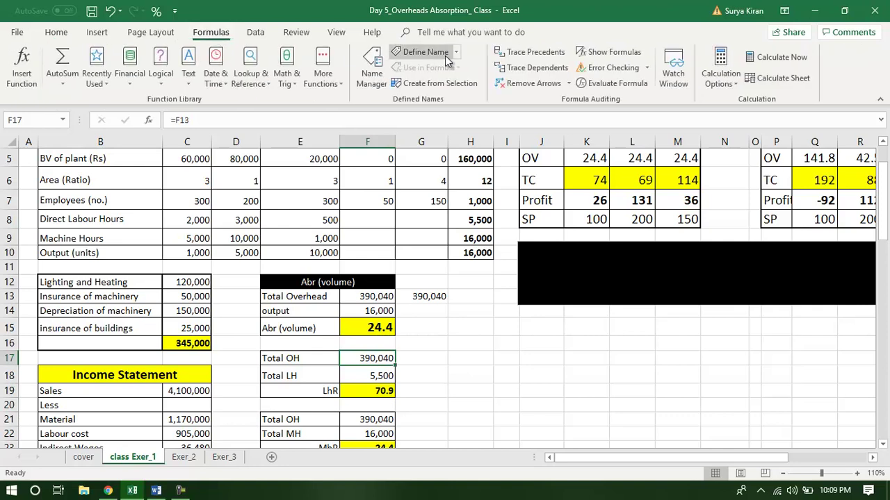
left_click(514, 53)
left_click(372, 296)
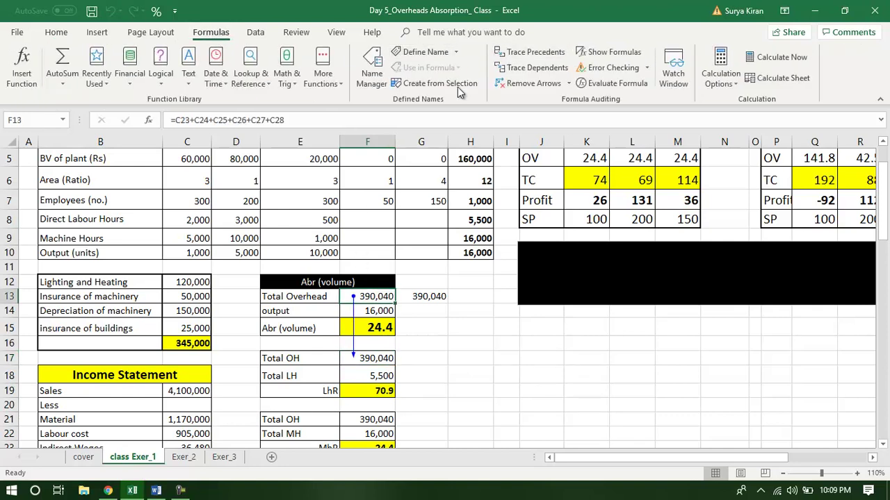
left_click(518, 53)
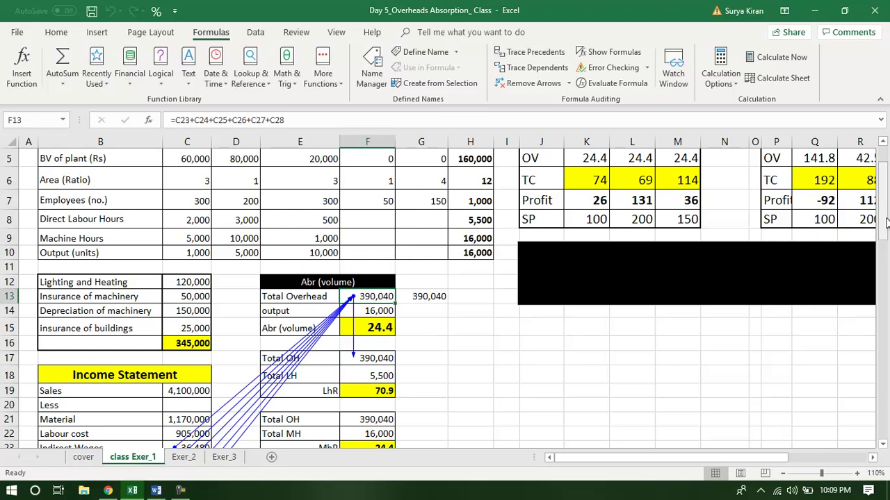
mouse_move(885, 217)
left_mouse_down()
mouse_move(885, 234)
mouse_move(884, 209)
left_mouse_up()
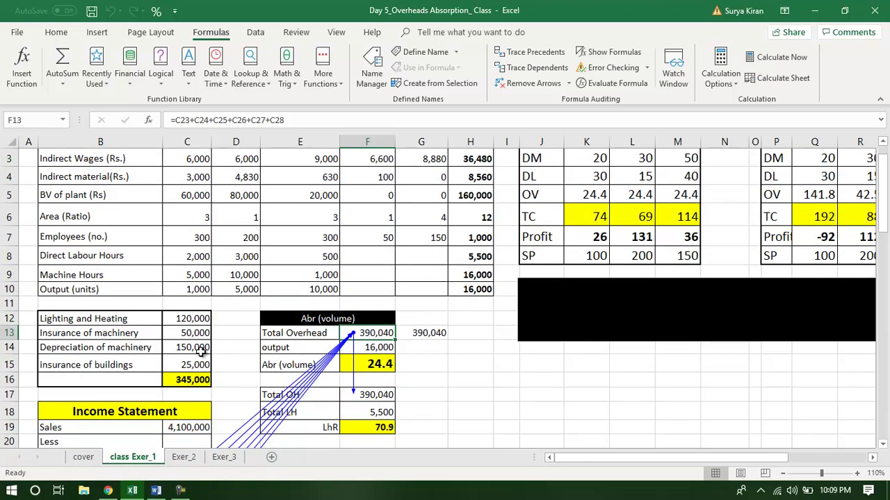
left_click_drag(884, 200, 884, 205)
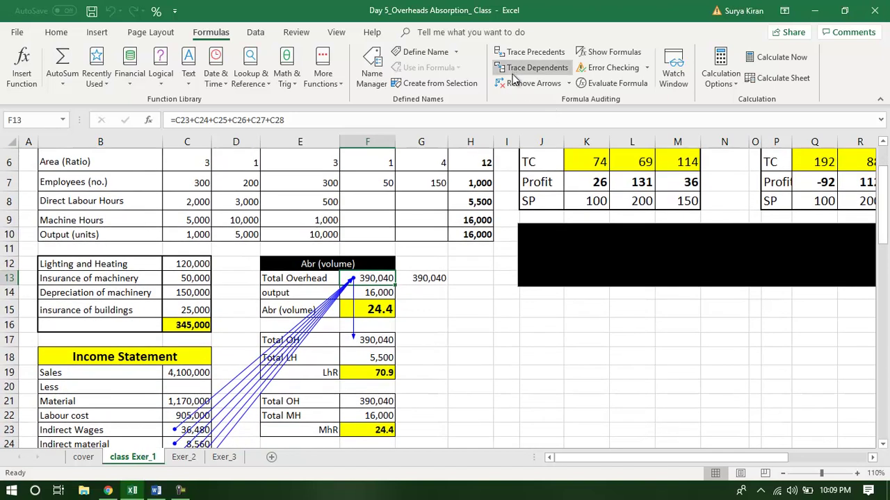
left_click(516, 82)
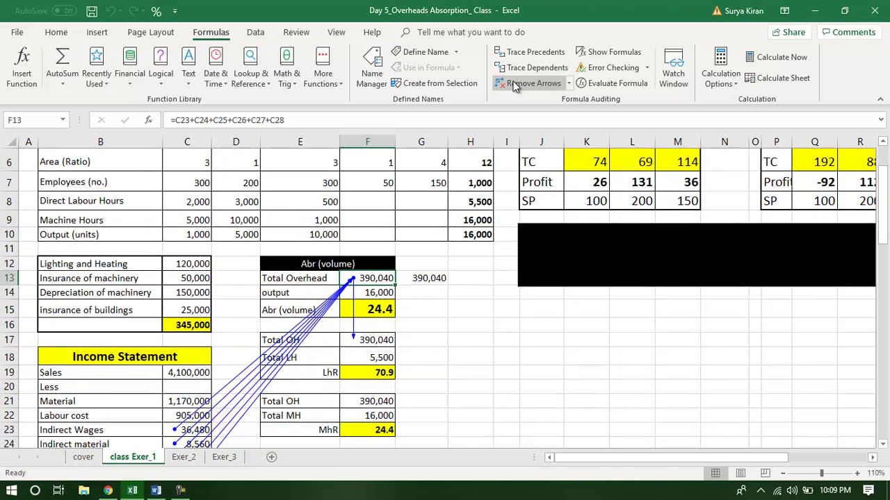
- Trace the precedents of Total LH in F18 and examine the labour hour rate formula in F19
left_click(363, 358)
left_click(528, 52)
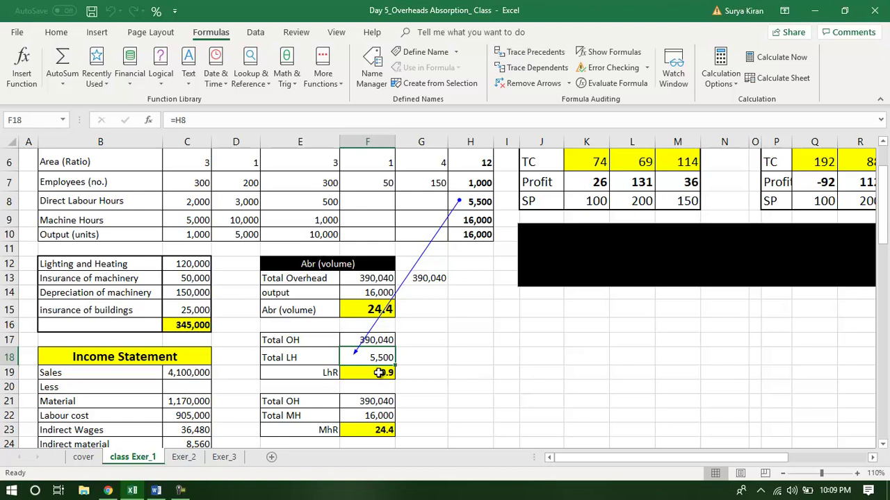
left_click(379, 374)
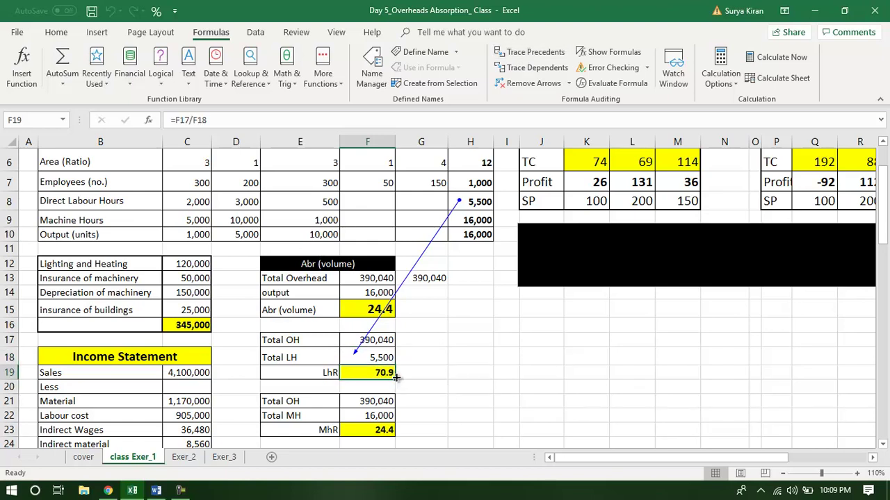
left_click(413, 310)
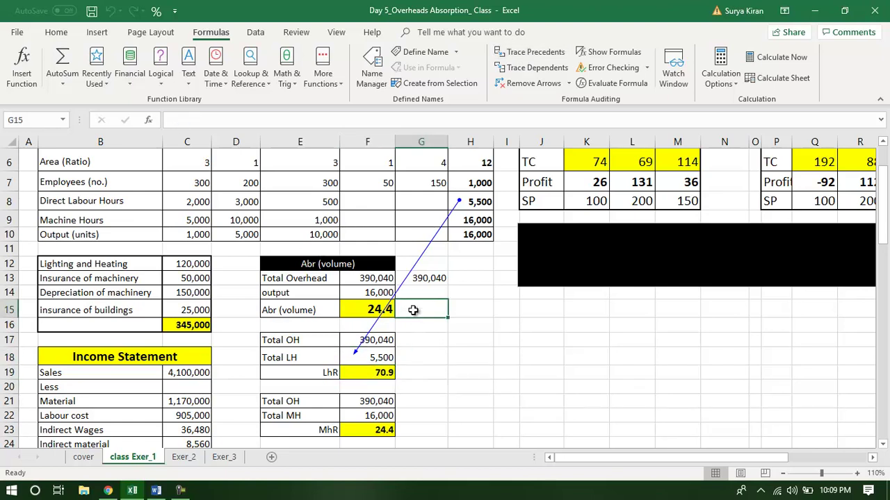
left_click(372, 374)
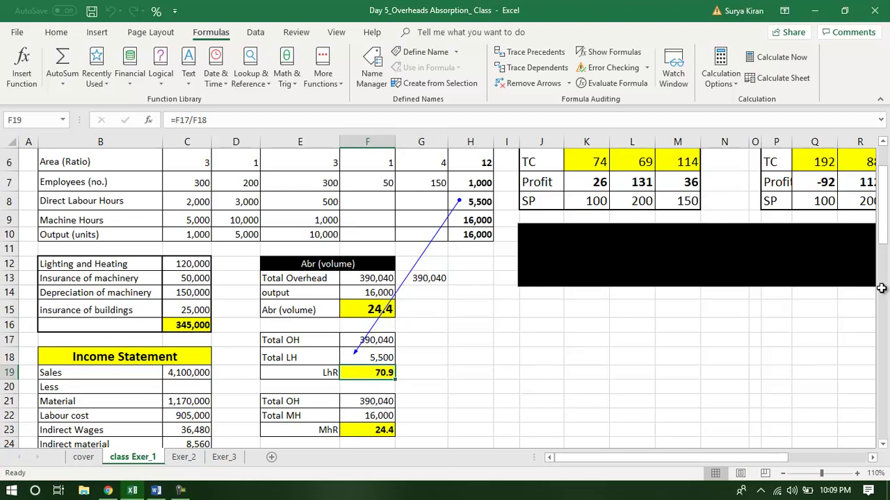
- Go to the "Abr using LHR" table and review the DM and DL values for all products in Q3:S4
left_click(874, 460)
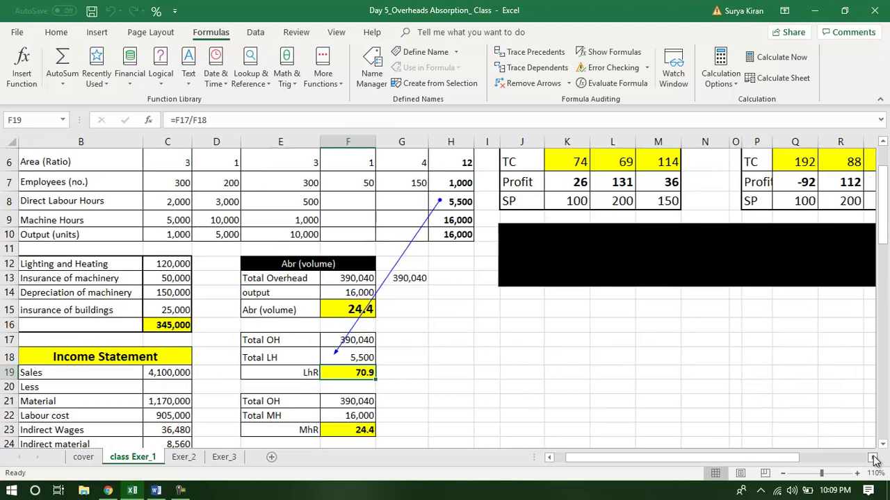
left_click(874, 460)
left_click(874, 460)
left_click(874, 460)
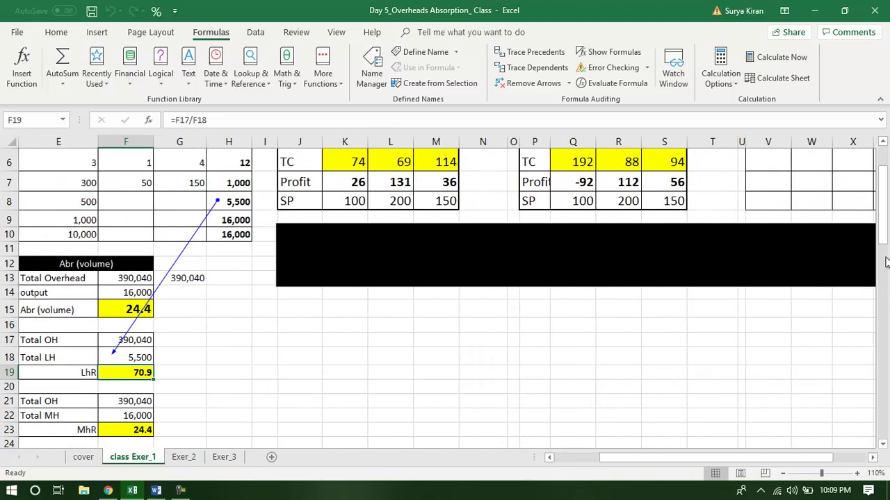
left_click_drag(884, 233, 884, 211)
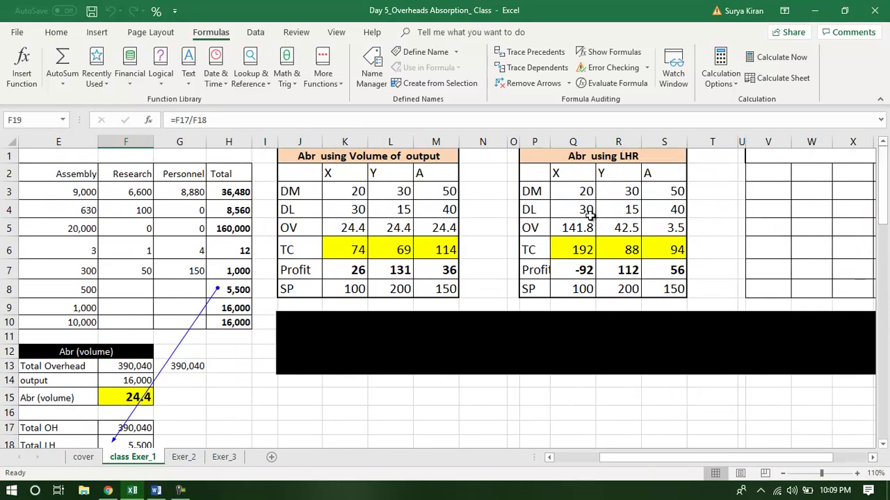
left_click_drag(573, 191, 671, 211)
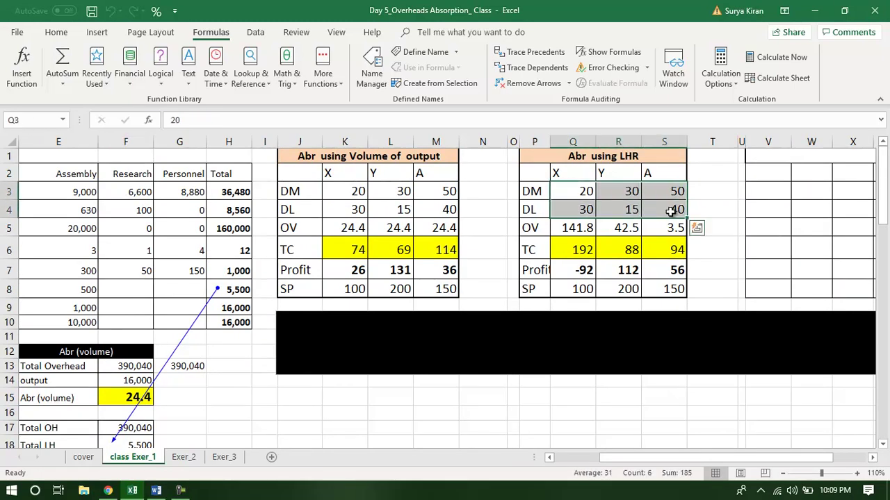
- Trace only the precedents of product X's OV in Q5, clearing other arrows, and follow them to their source cells
left_click(577, 229)
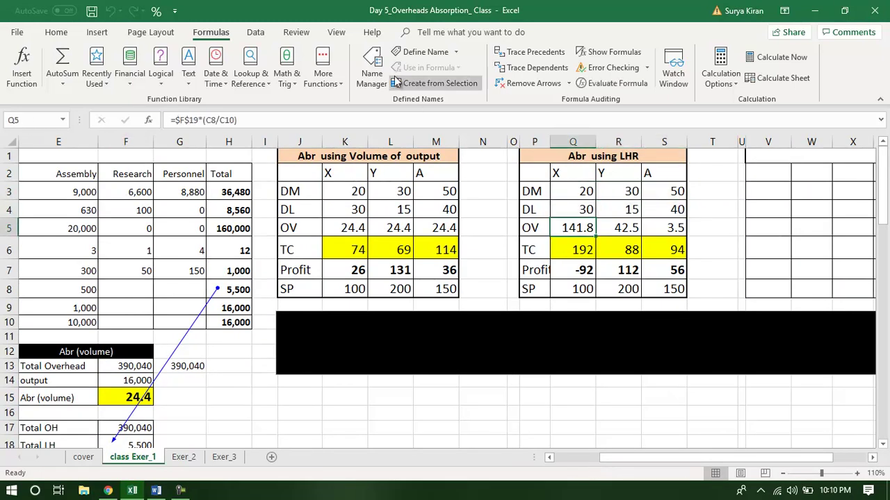
left_click(529, 58)
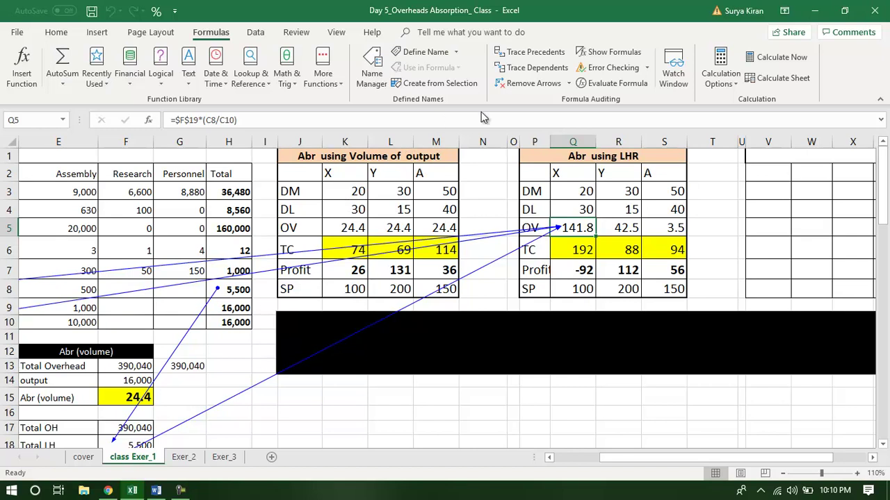
left_click(533, 83)
left_click(528, 52)
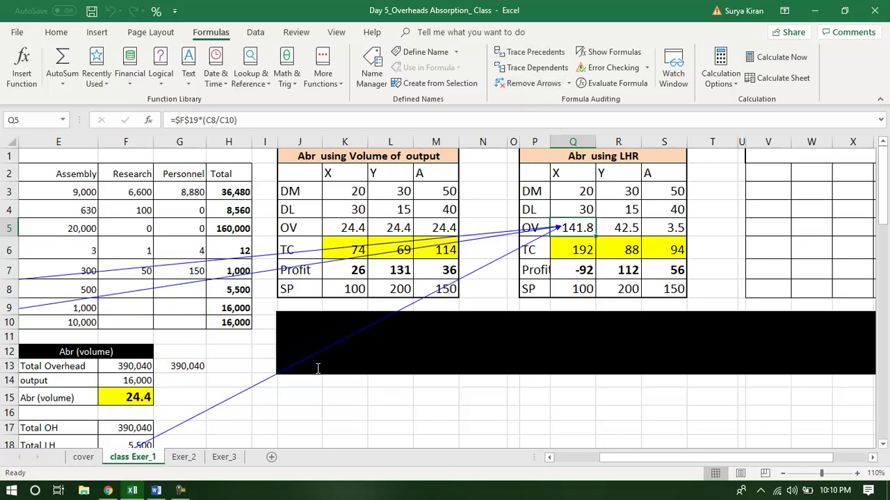
left_click(883, 444)
left_click(883, 444)
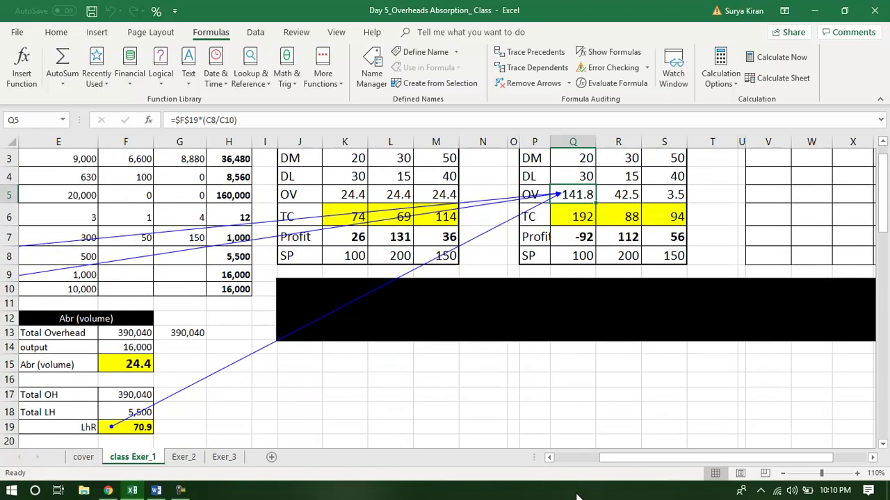
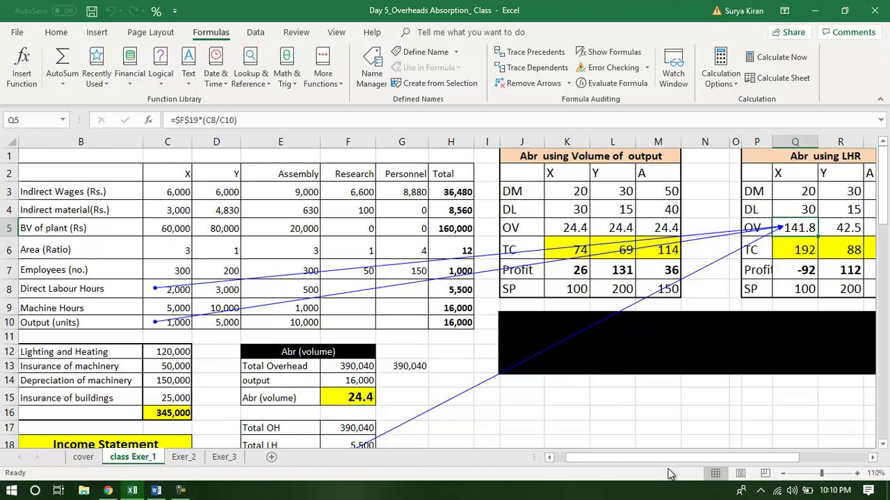
left_click_drag(669, 459, 727, 458)
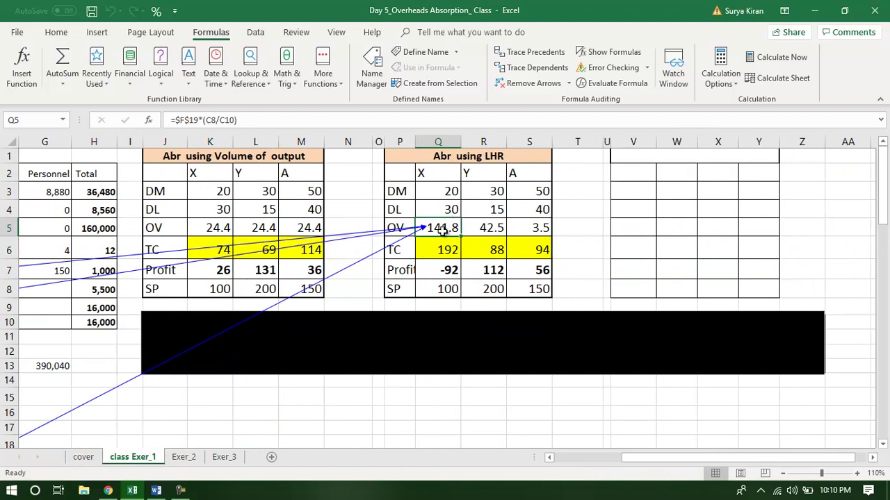
left_click_drag(632, 460, 621, 461)
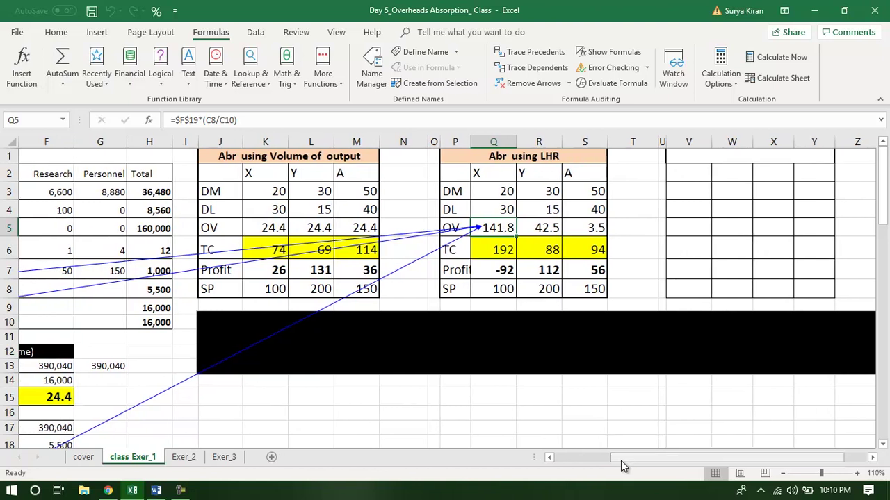
- Trace only the precedents of product Y's OV in R5, clearing the other arrows, and follow them to their source cells
left_click(542, 229)
left_click(532, 53)
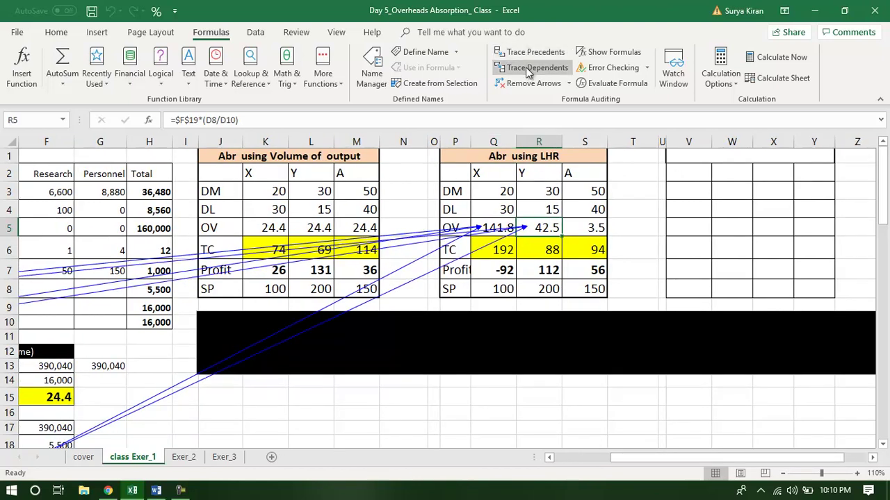
left_click(528, 83)
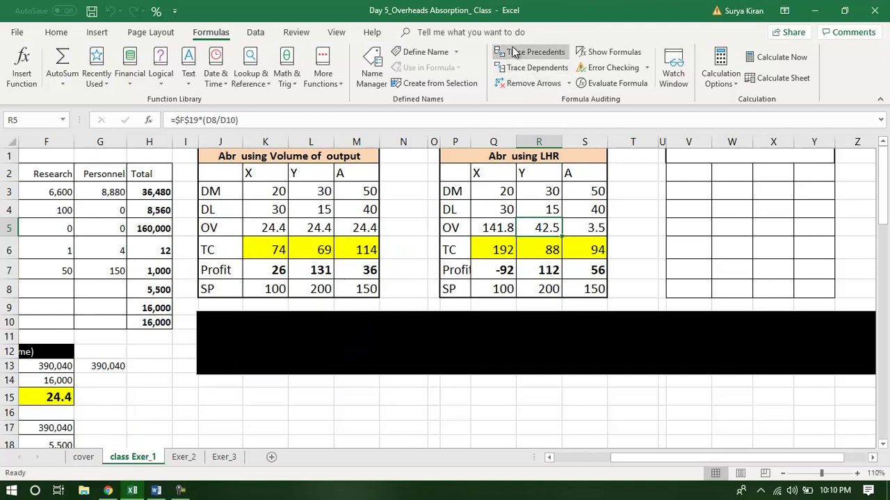
left_click(512, 56)
left_click_drag(644, 458, 602, 458)
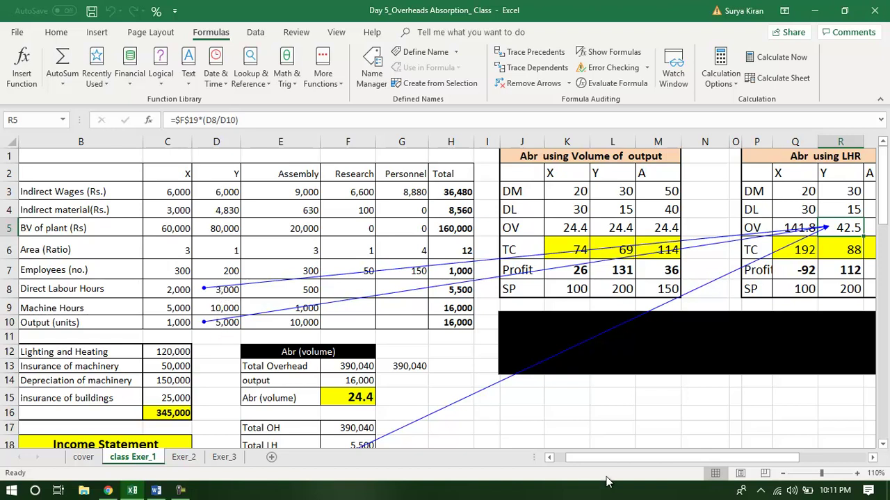
left_click_drag(607, 460, 623, 459)
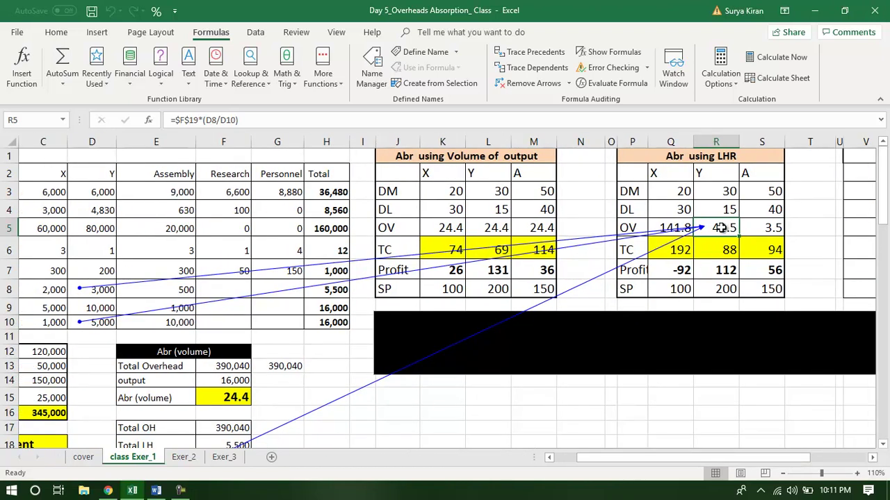
- Replace the existing trace arrows with the precedents of product A's OV in S5, examine them, and remove all arrows
left_click_drag(884, 221, 883, 208)
left_click(752, 227)
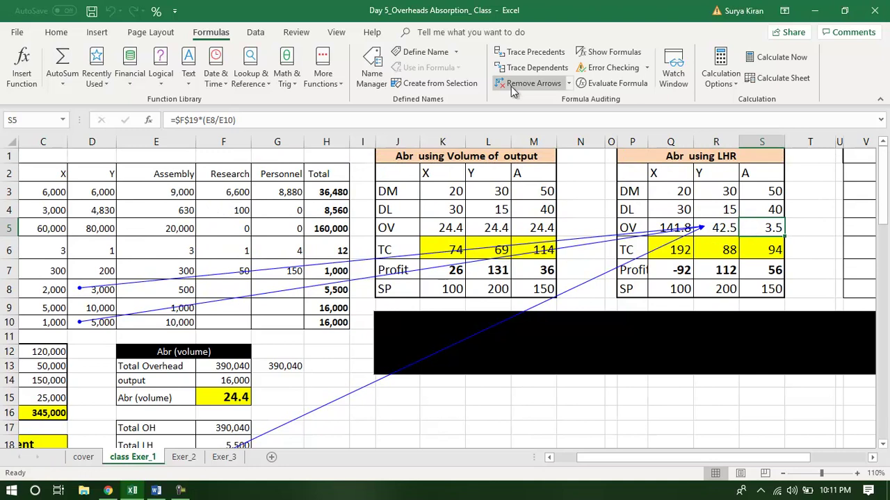
left_click(512, 86)
left_click(514, 54)
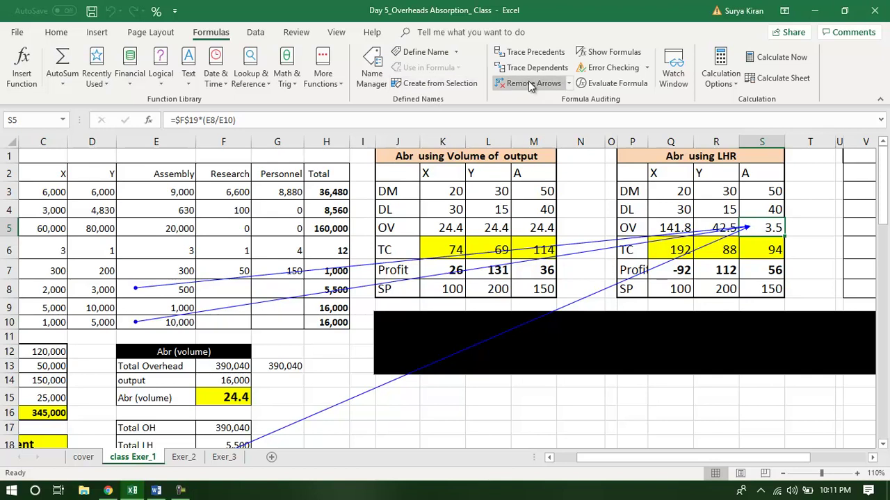
left_click(560, 84)
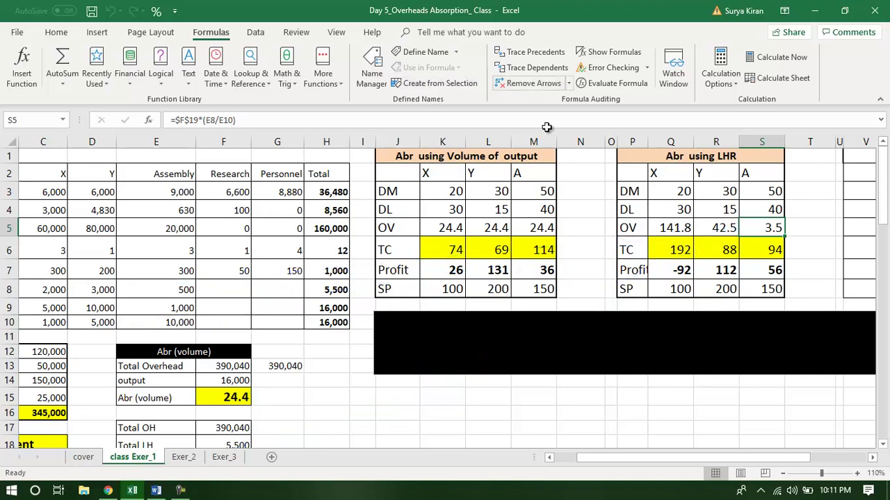
- Change the font colour of product X's Profit in Q7 of the "Abr using LHR" table to red
left_click(681, 272)
left_click(56, 35)
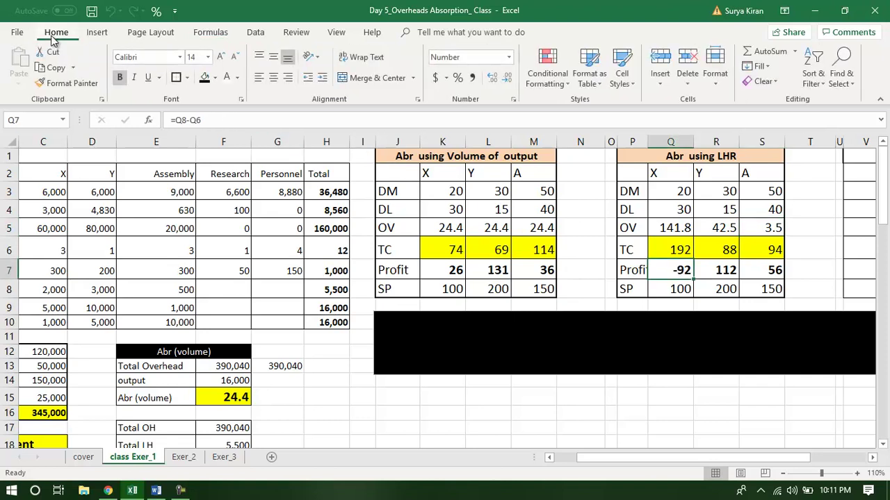
left_click(237, 81)
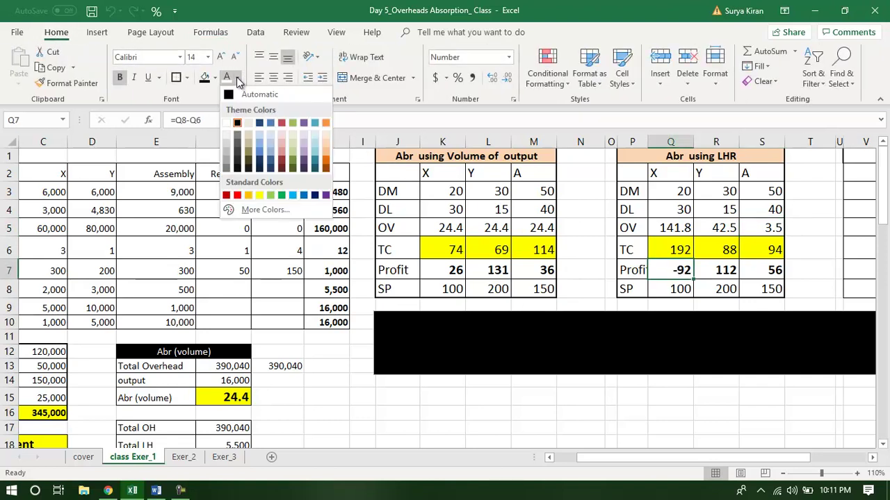
left_click(237, 196)
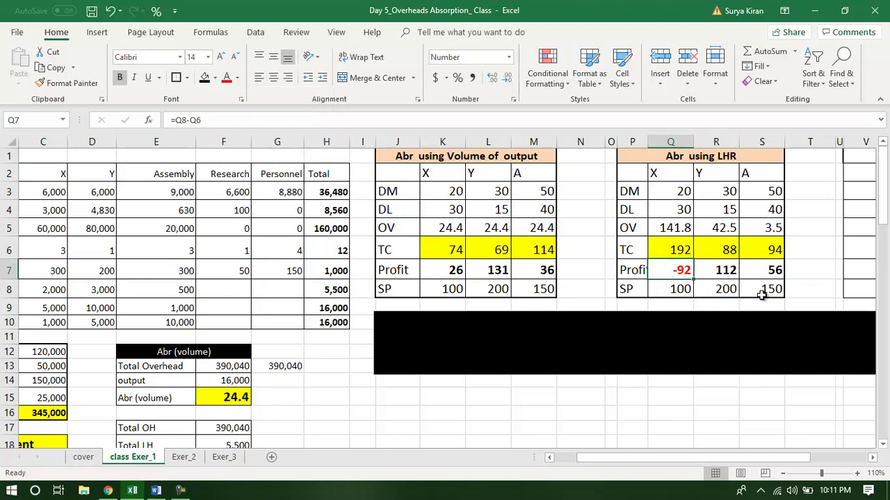
- Compare product X's TC formula in Q6 with its Profit formula in Q7 in the LHR table
left_click(671, 250)
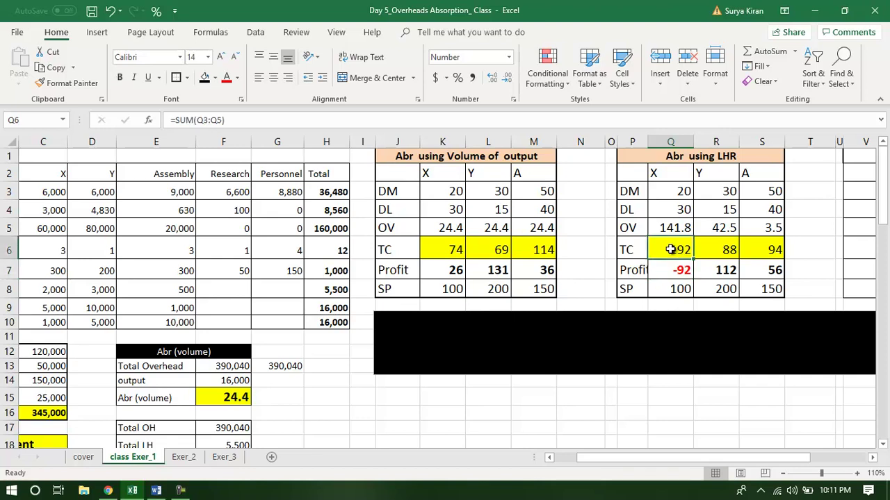
left_click(672, 271)
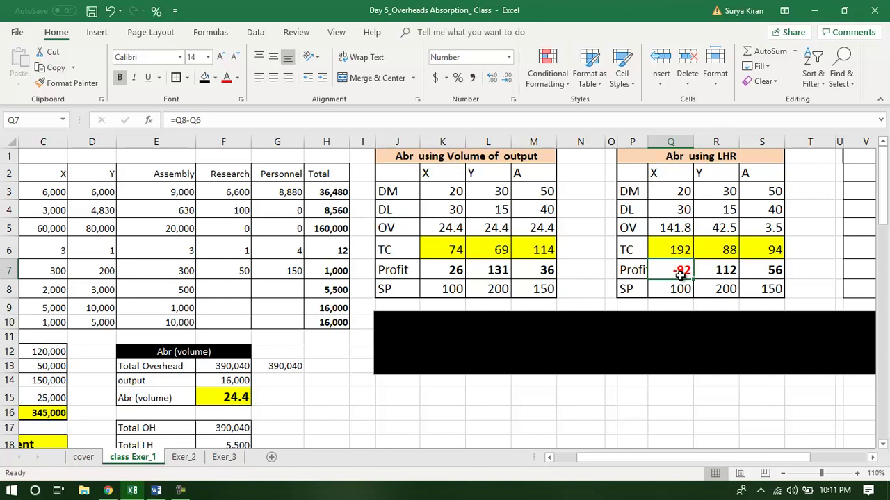
left_click(674, 251)
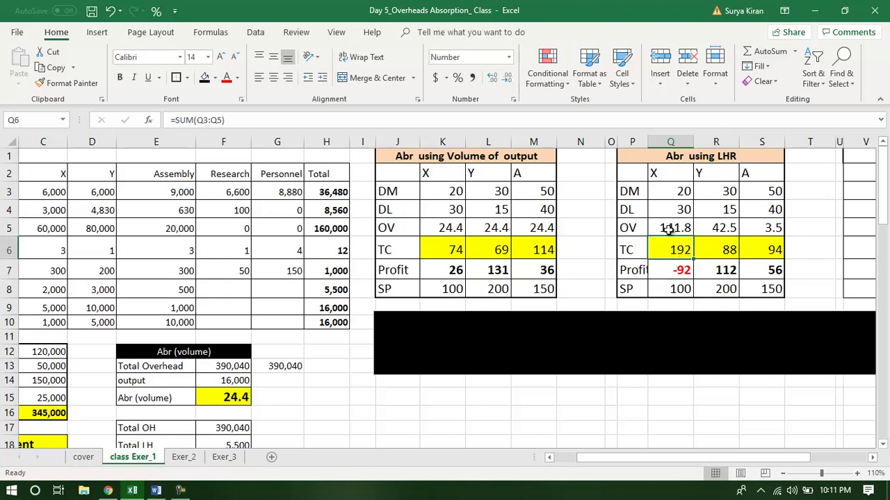
- Re-enter Total OH in F21 of the MhR block as a reference to the Total OH in F17
left_click(666, 230)
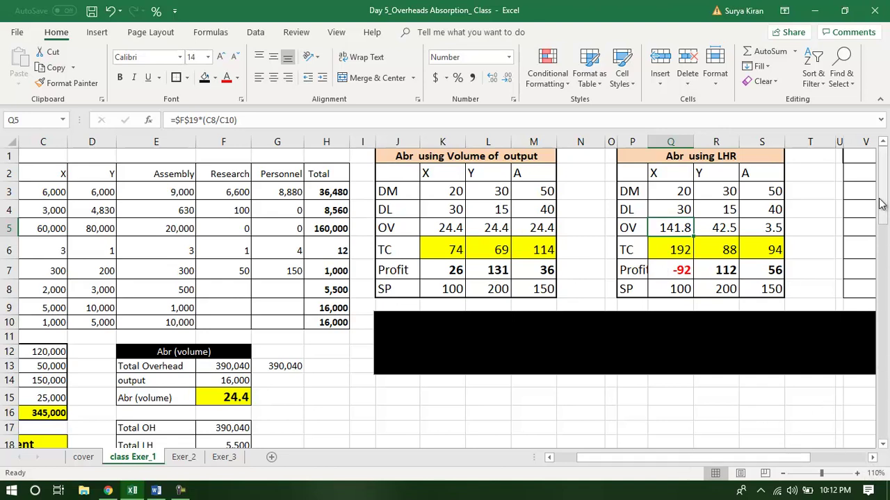
left_click_drag(882, 200, 882, 221)
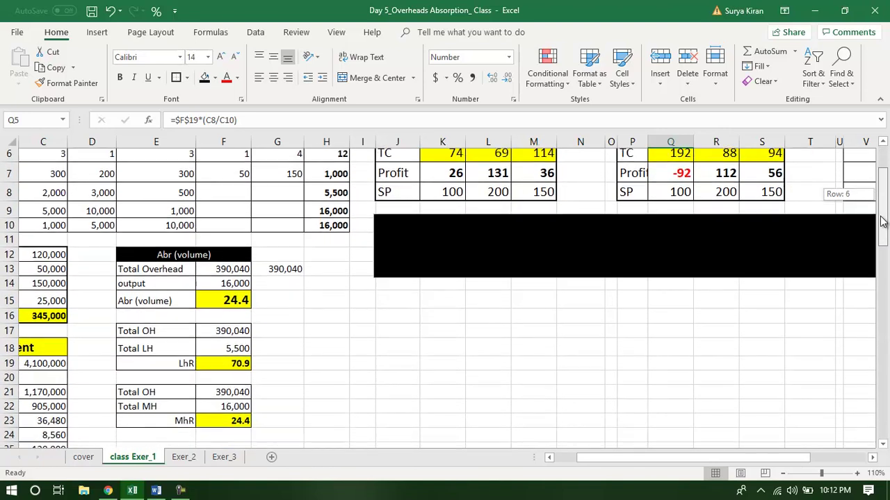
left_click(184, 430)
left_click(235, 405)
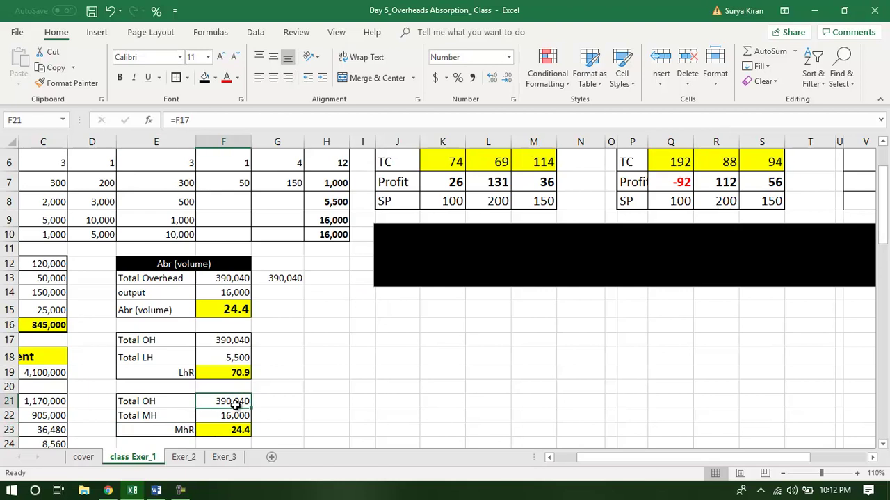
type("=")
key("Up")
key("Up")
key("Up")
key("Up")
key("Up")
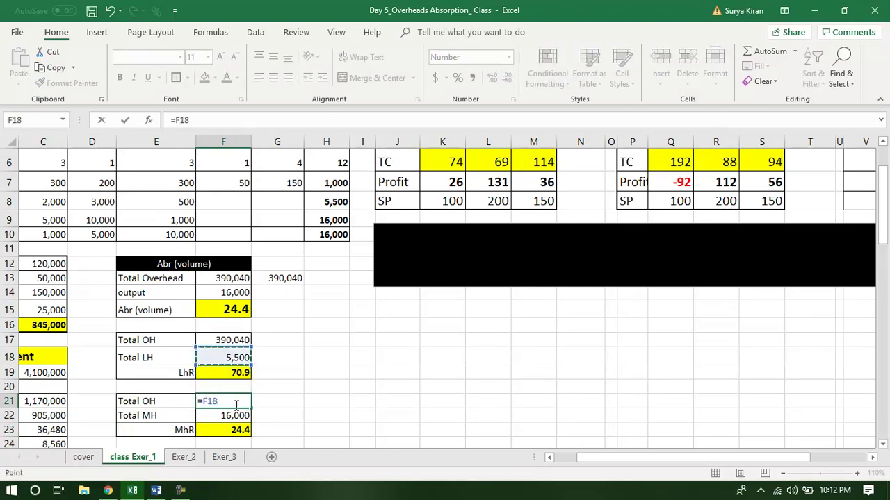
key("Down")
key("Return")
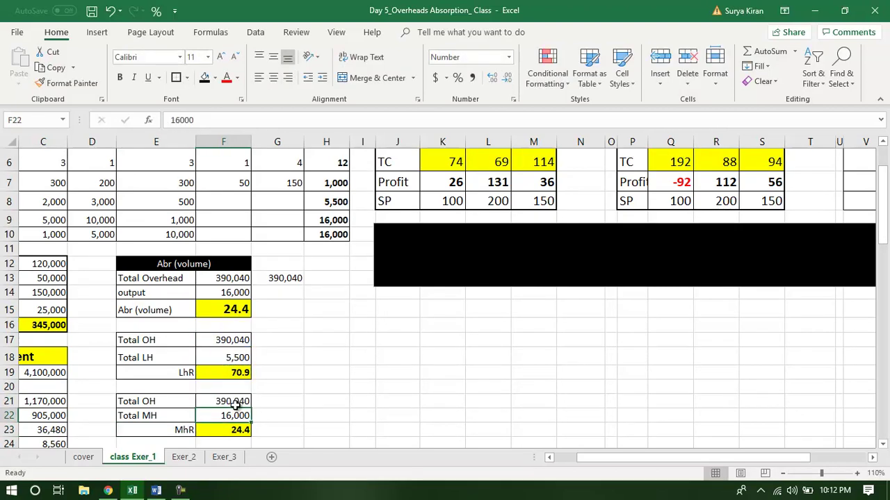
- Check the Total Overhead formula in F13 and try to trace the precedents of Total MH in F22
left_click(236, 278)
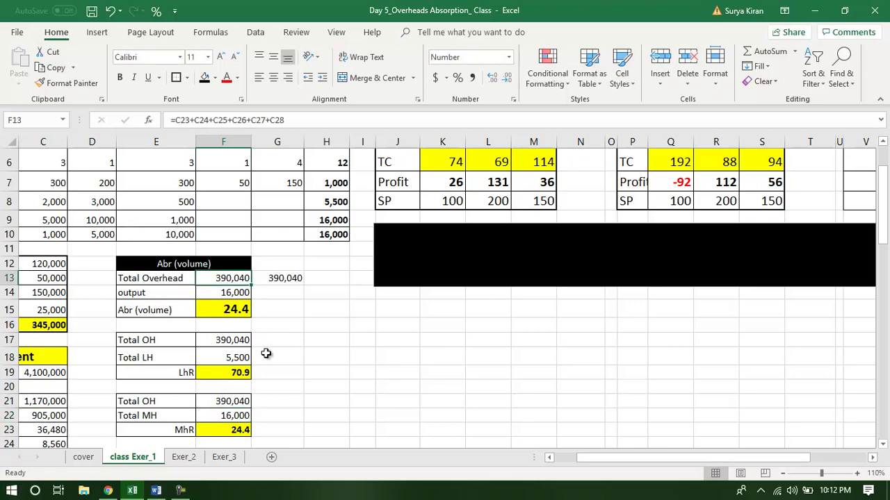
left_click(228, 417)
left_click(210, 35)
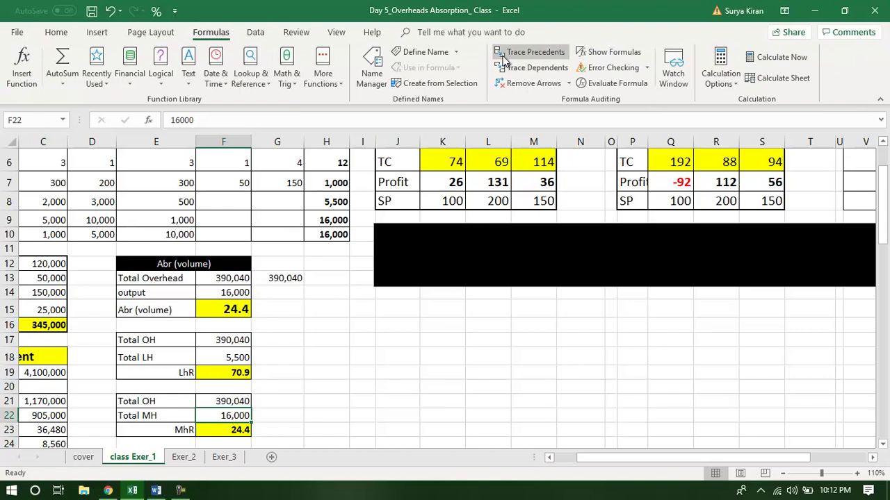
left_click(506, 60)
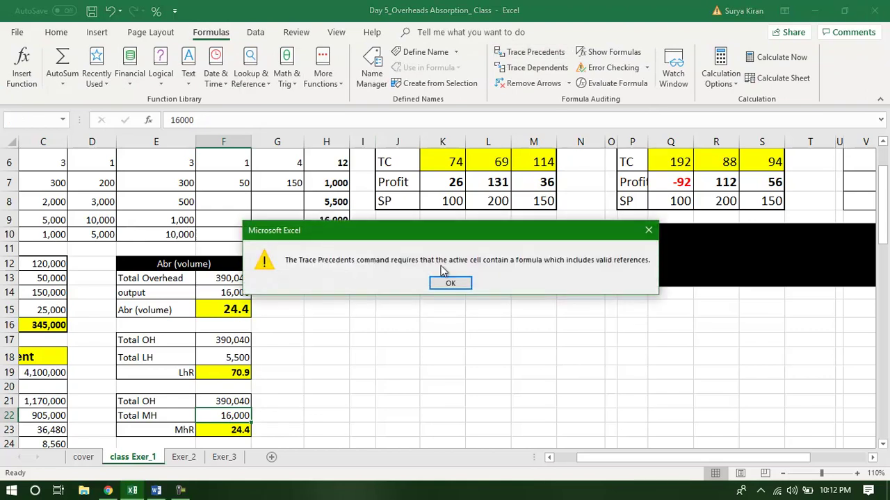
left_click(449, 283)
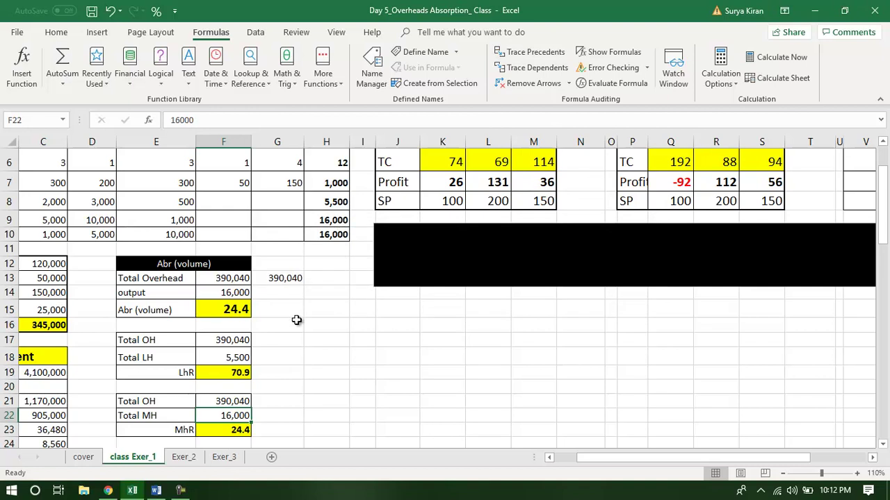
- Link Total MH in F22 to the total Machine Hours in H9
type("=")
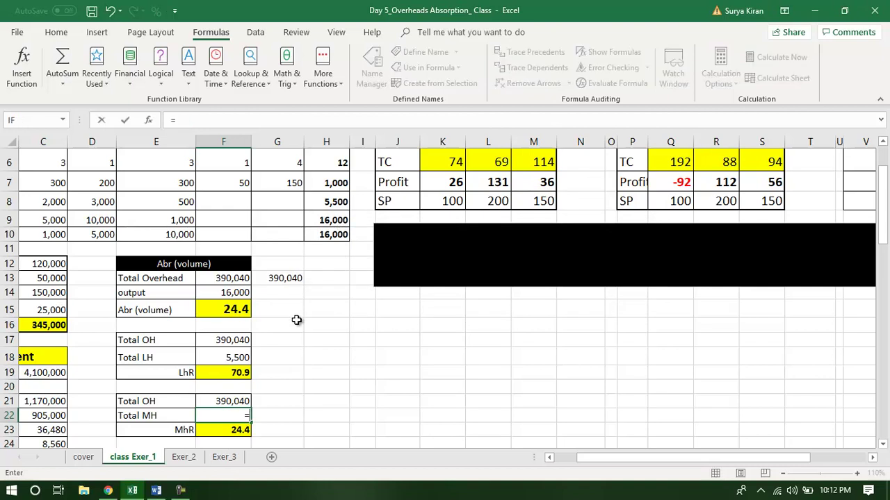
left_click(328, 220)
key("Return")
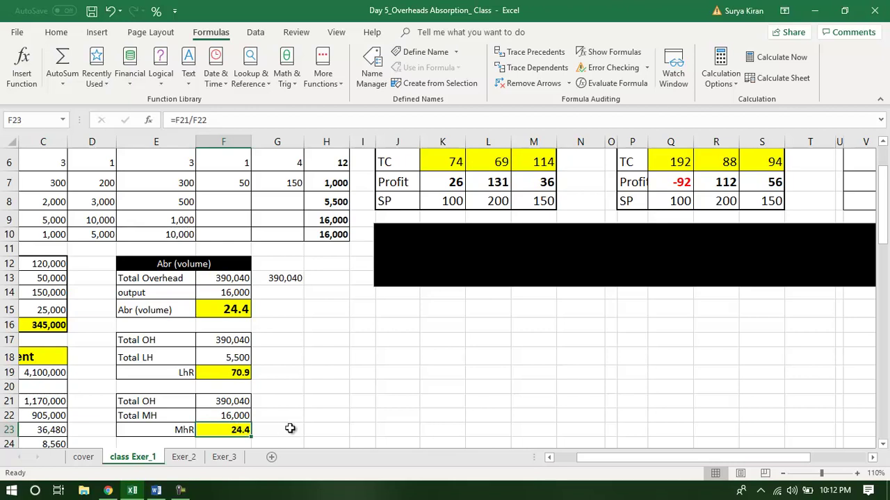
- Copy the formatting of the Abr (volume) rate in F15 to the MhR in F23 and the LhR in F19
left_click(221, 310)
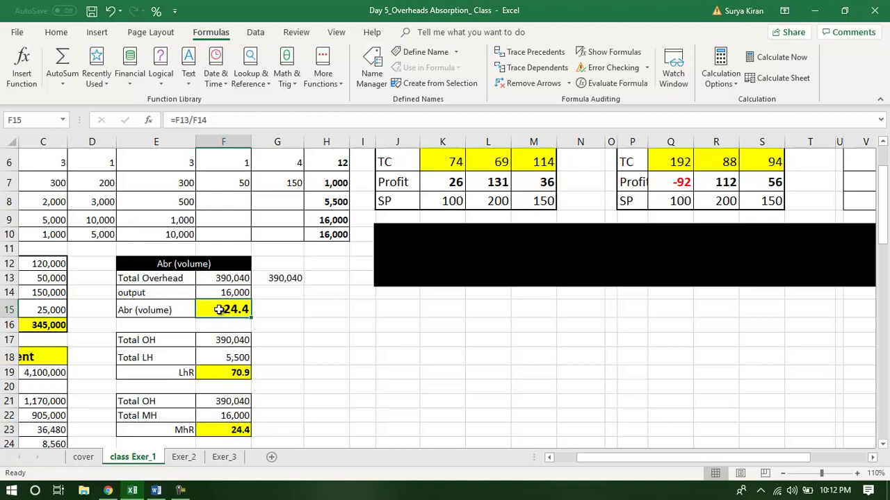
left_click(55, 33)
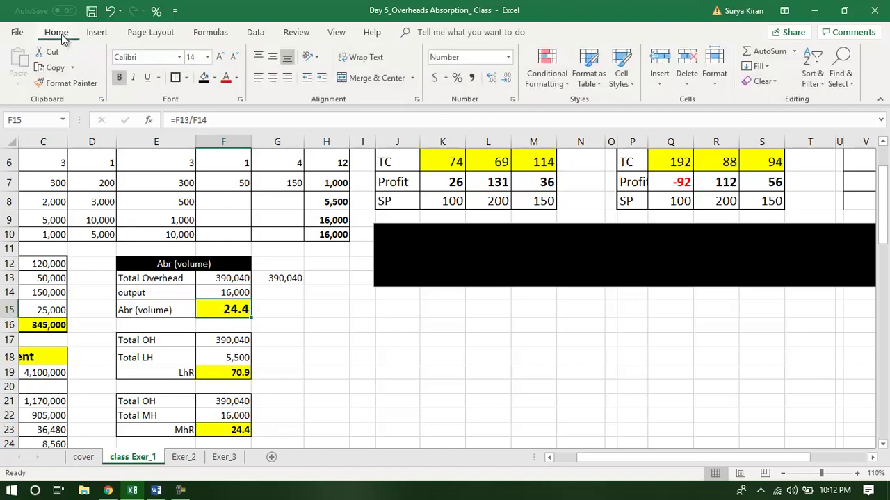
left_click(75, 87)
left_click(235, 430)
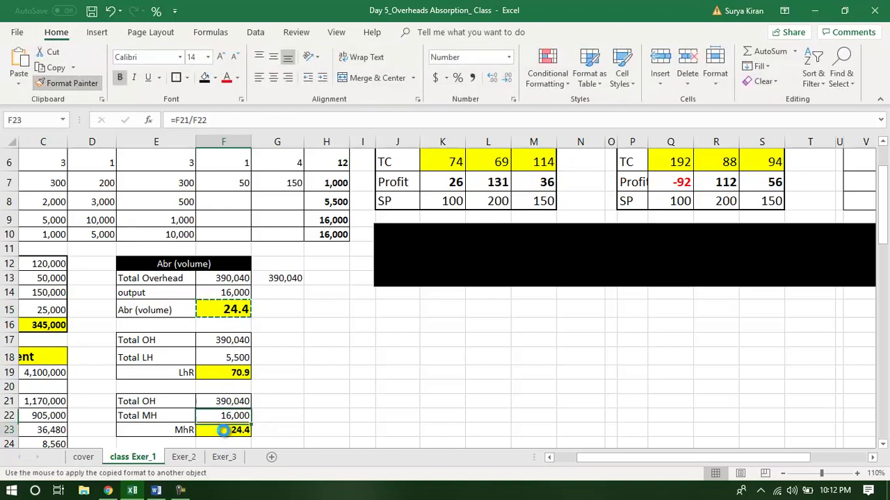
left_click(57, 85)
left_click(208, 372)
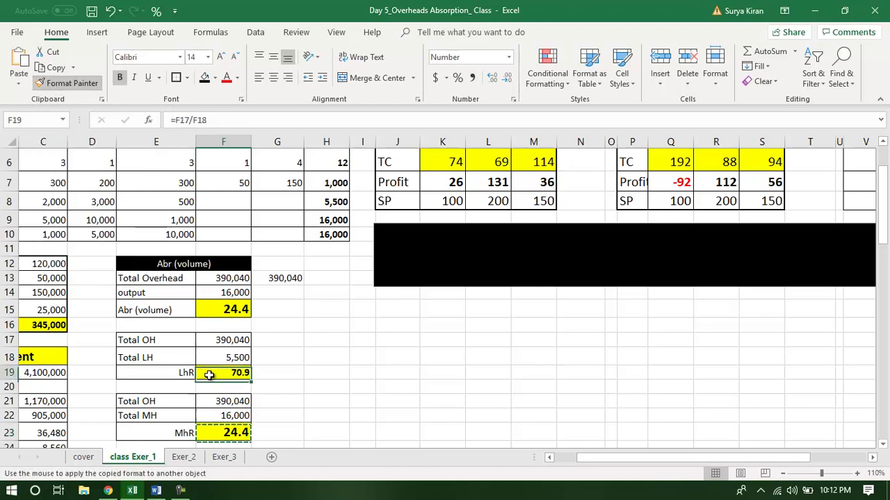
left_click(224, 432)
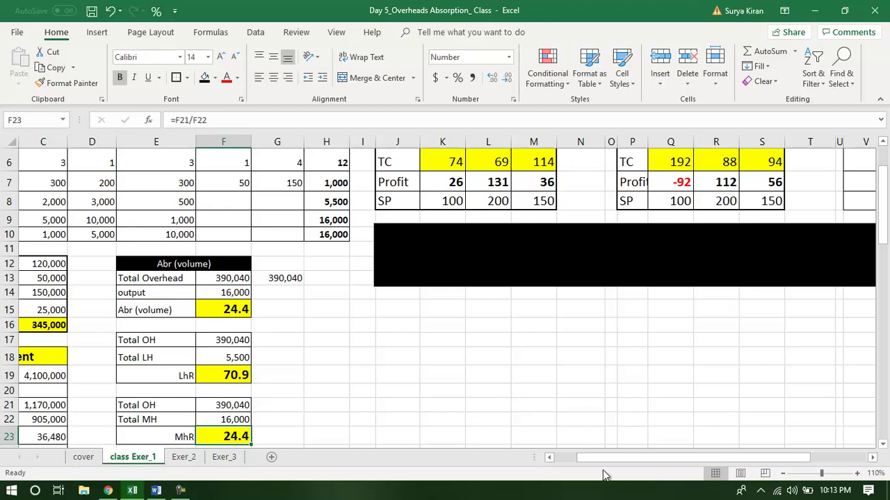
- Copy the formatting of the "Abr using LHR" table in P1:S8 to the "Abr using MhR" table in V1:Y8
left_click_drag(652, 457, 708, 456)
left_click_drag(885, 231, 884, 212)
left_click_drag(404, 156, 397, 290)
left_click(69, 82)
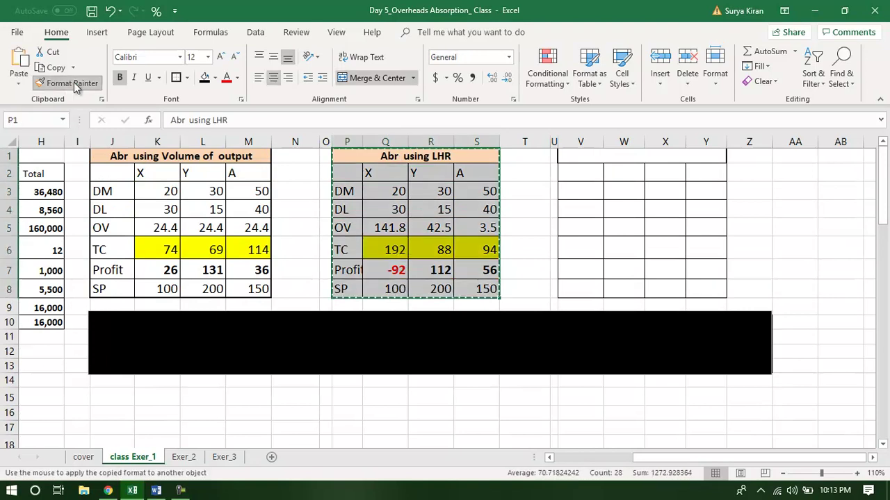
left_click_drag(632, 158, 632, 290)
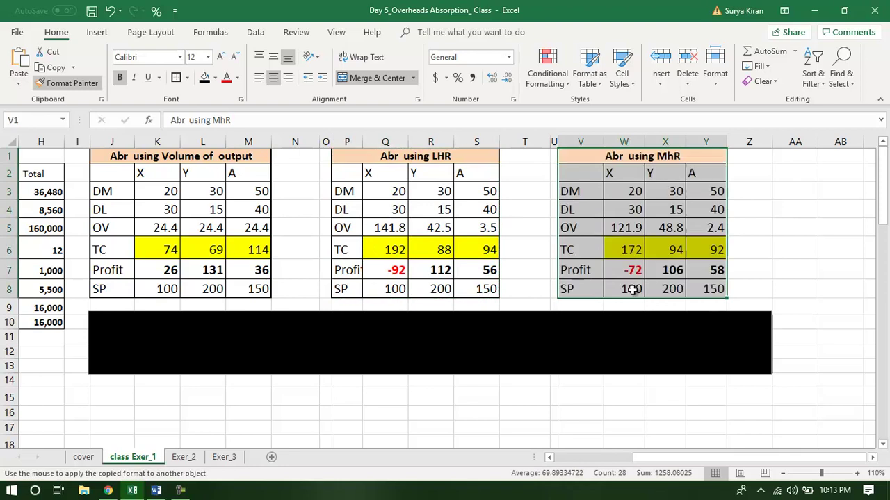
- Trace the precedents of product X's OV in W5 of the MhR table and follow them to their source cells
left_click(615, 227)
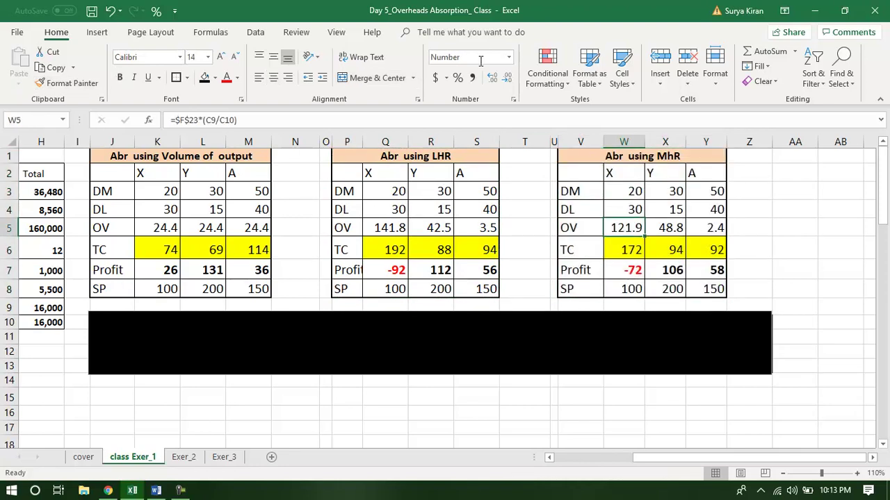
left_click(198, 33)
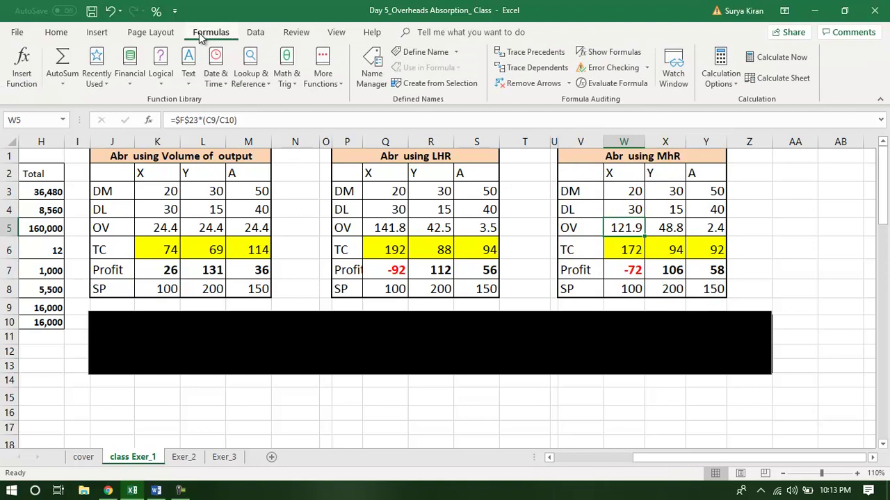
left_click(504, 59)
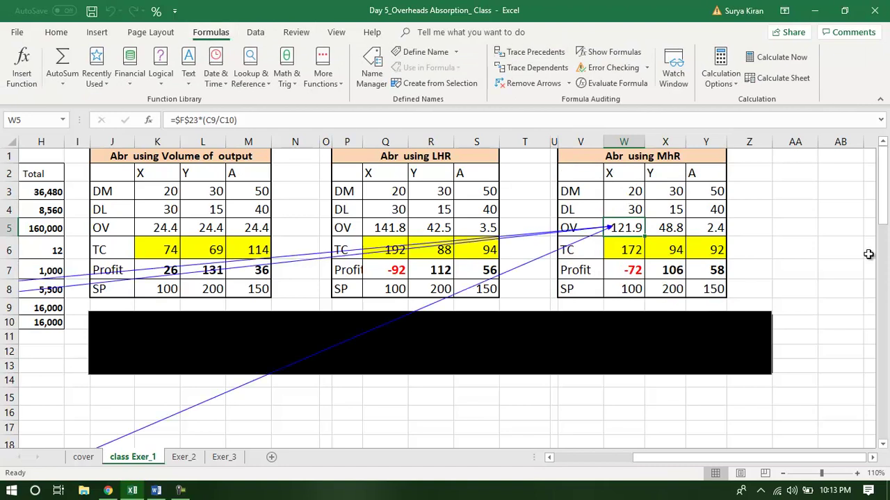
mouse_move(883, 208)
left_mouse_down()
mouse_move(884, 224)
mouse_move(743, 463)
mouse_move(661, 470)
left_mouse_up()
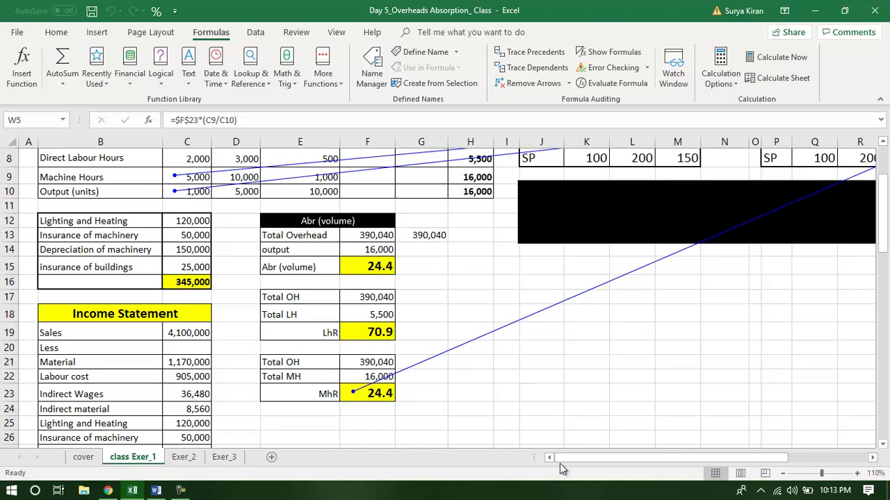
left_click_drag(564, 460, 673, 457)
left_click_drag(885, 244, 878, 218)
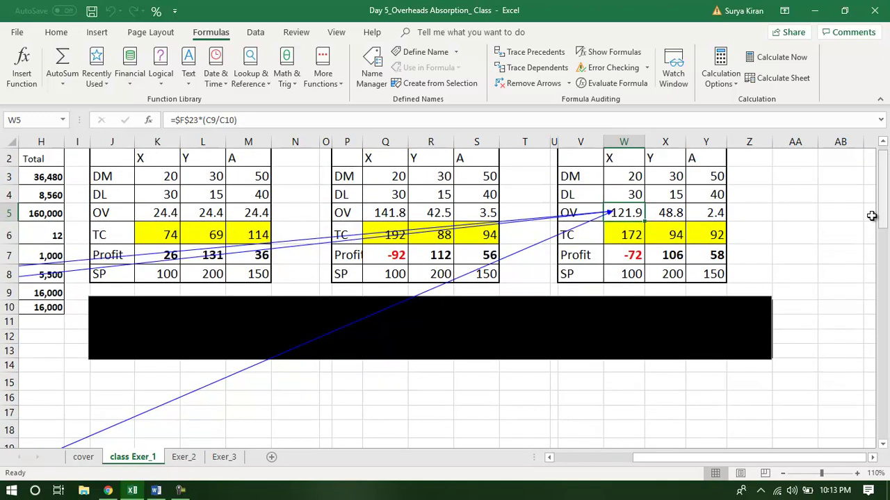
- Trace only the precedents of product Y's OV in X5, clearing the other arrows, and examine the machine hours and output they come from
left_click(676, 215)
left_click(513, 55)
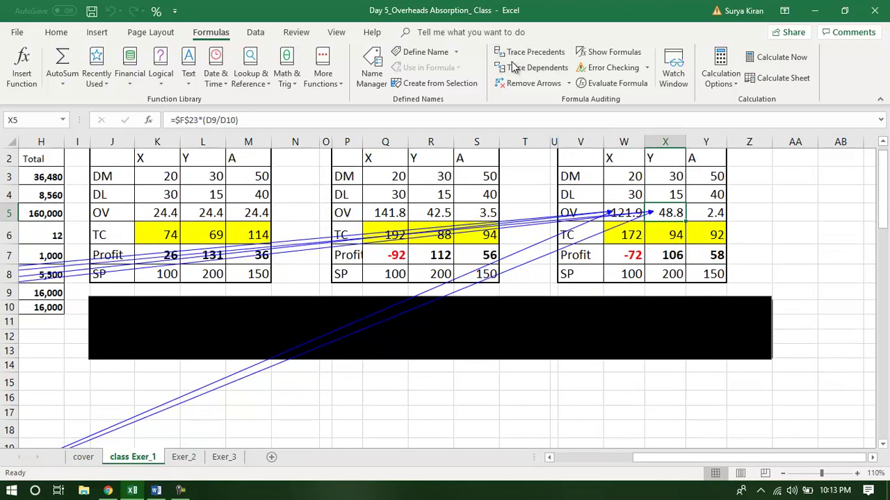
left_click(517, 83)
left_click(513, 56)
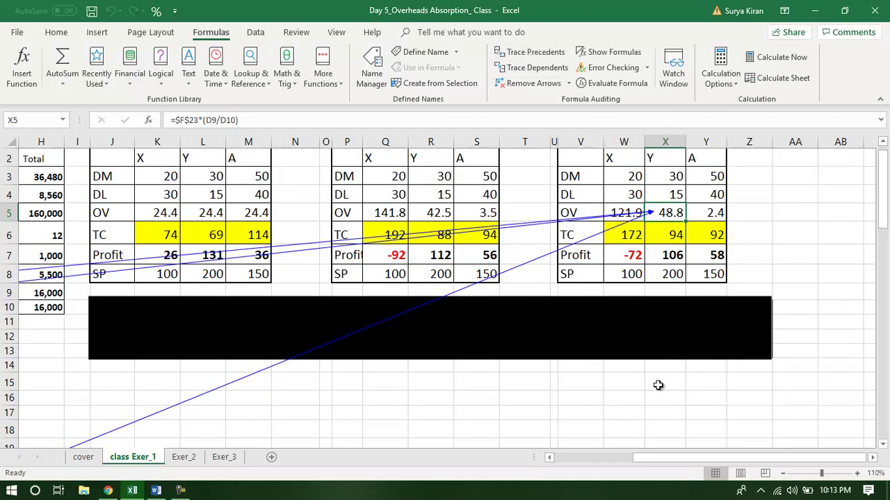
left_click_drag(659, 461, 588, 468)
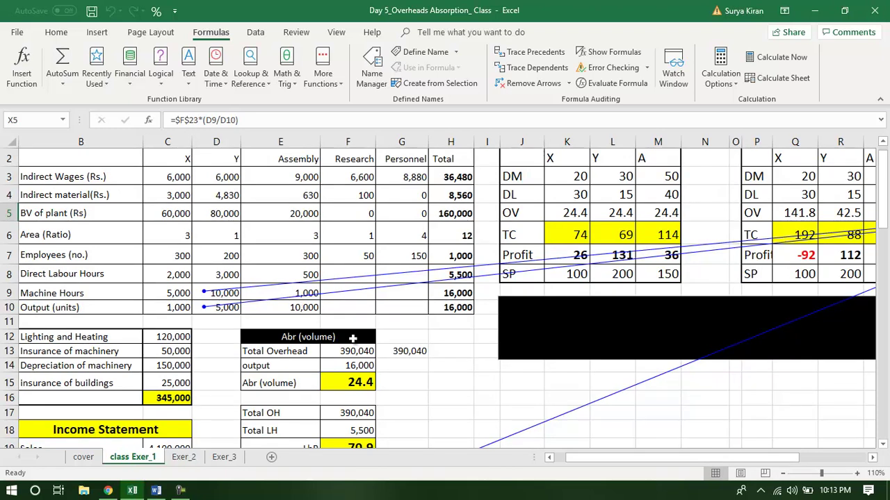
left_click(289, 310)
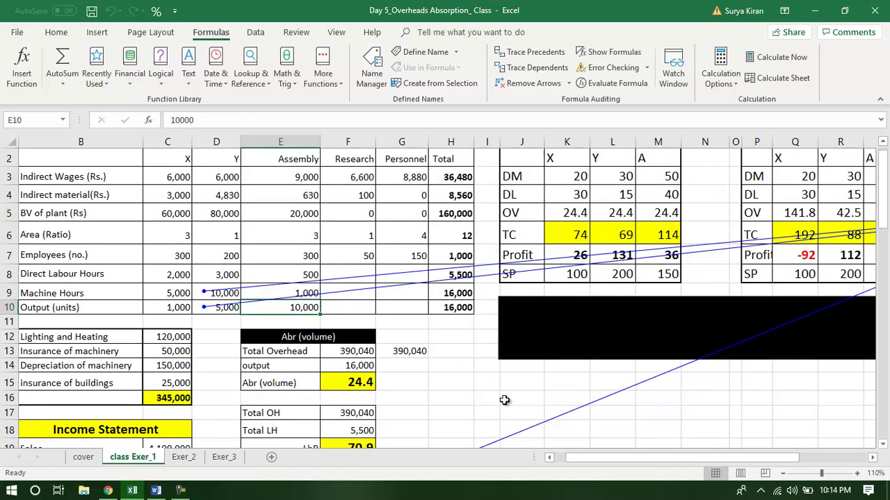
- Trace the precedents of product A's OV in Y5 of the MhR table, and remove all arrows
left_click_drag(645, 460, 788, 448)
left_click(710, 215)
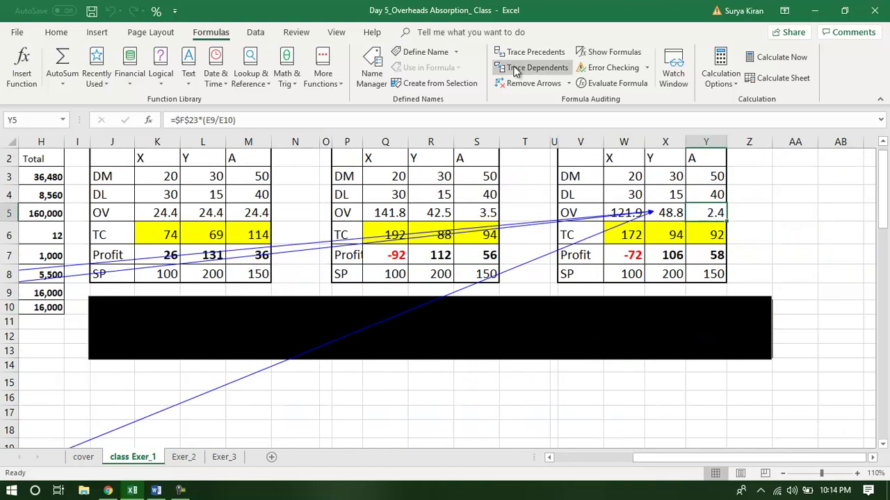
left_click(509, 56)
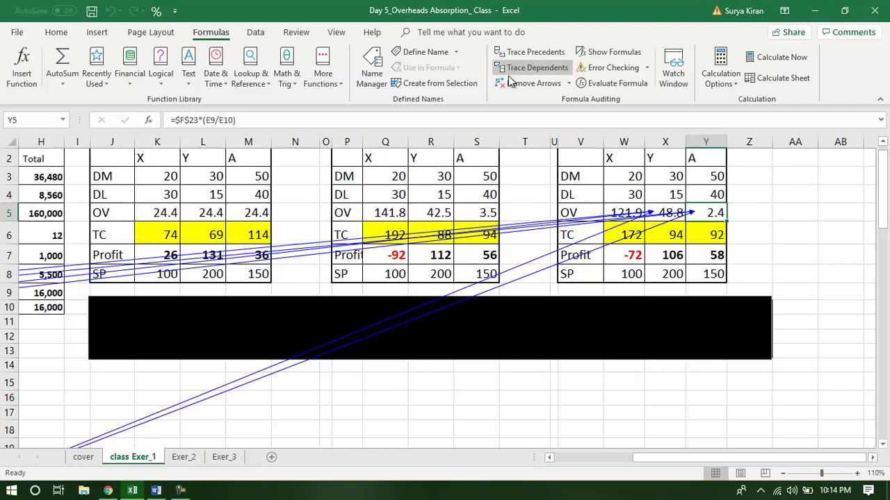
left_click(526, 83)
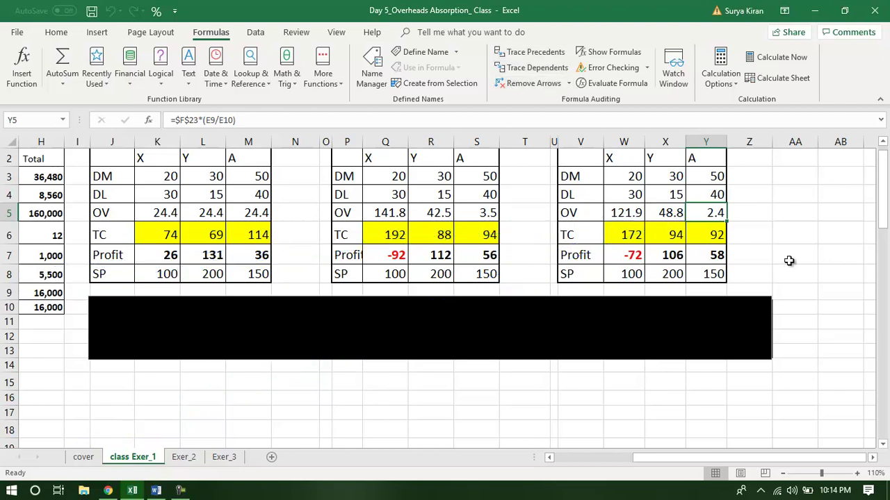
left_click_drag(884, 185, 885, 179)
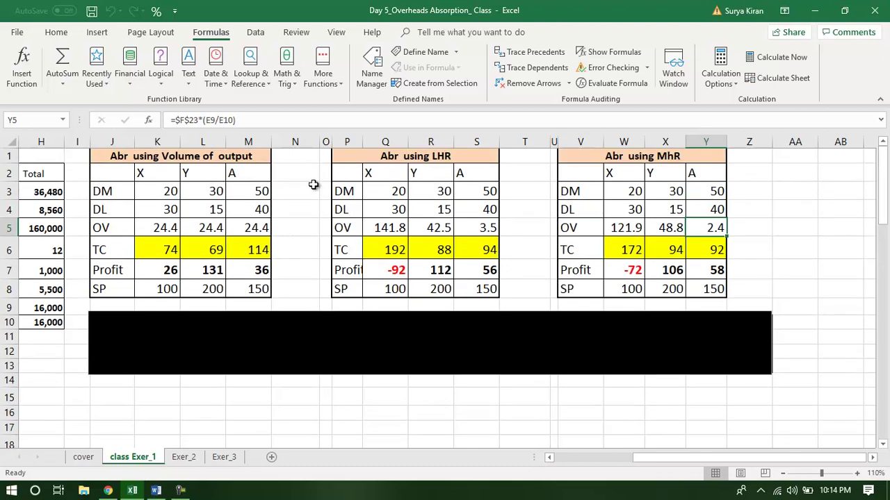
- Move the black text box down to row 18 to uncover the units, TC, Profit and Sales tables in rows 10 to 13
left_click(174, 157)
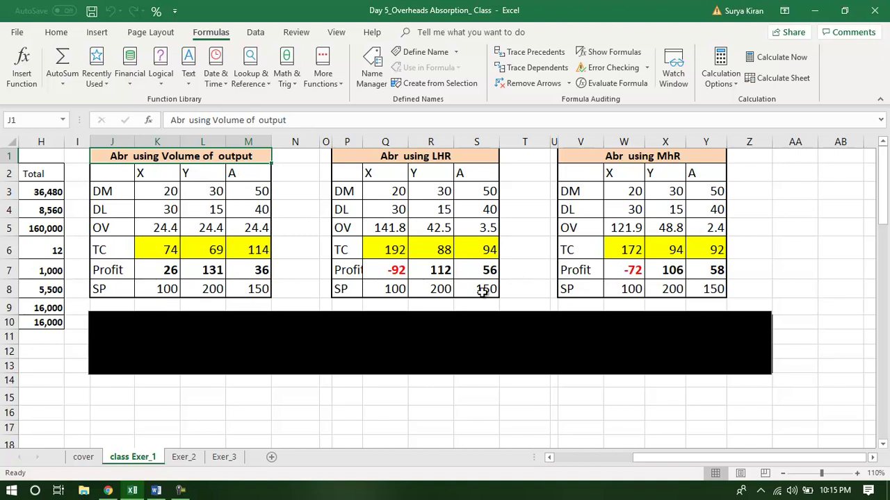
left_click(285, 326)
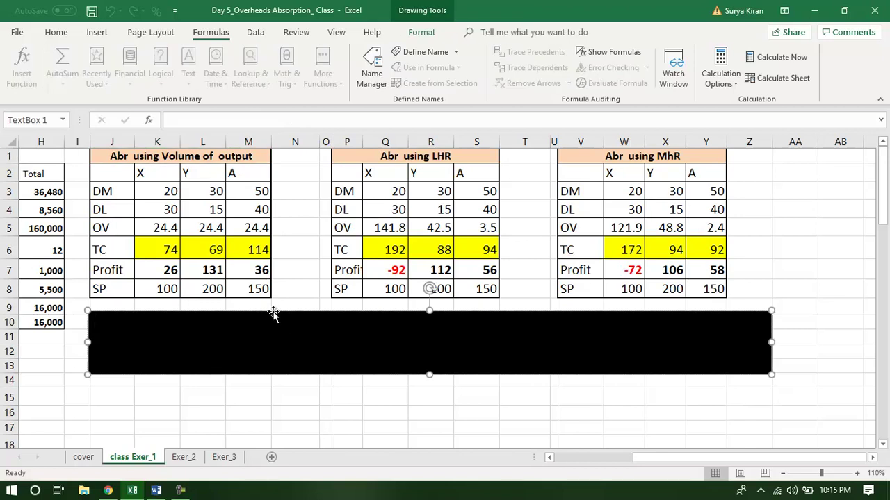
left_click_drag(274, 314, 272, 435)
- Format the total profit in N12 of the volume table with black fill and bold yellow text
left_click(289, 353)
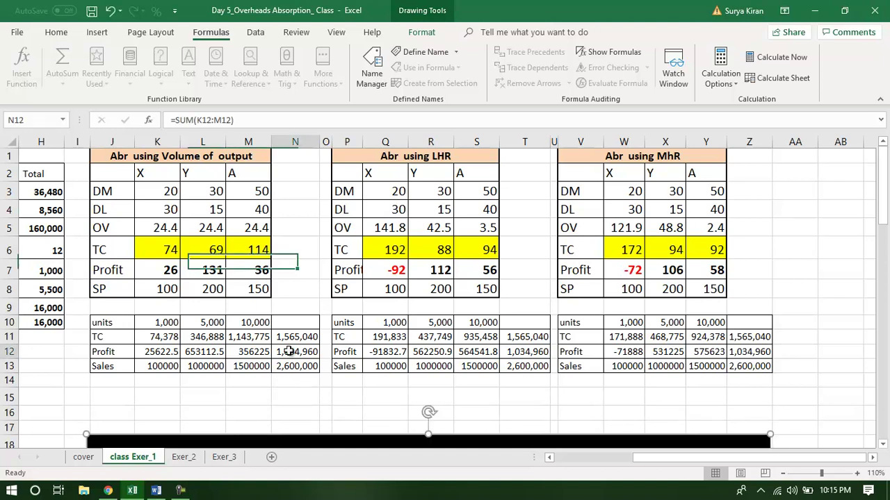
left_click(51, 34)
left_click(204, 78)
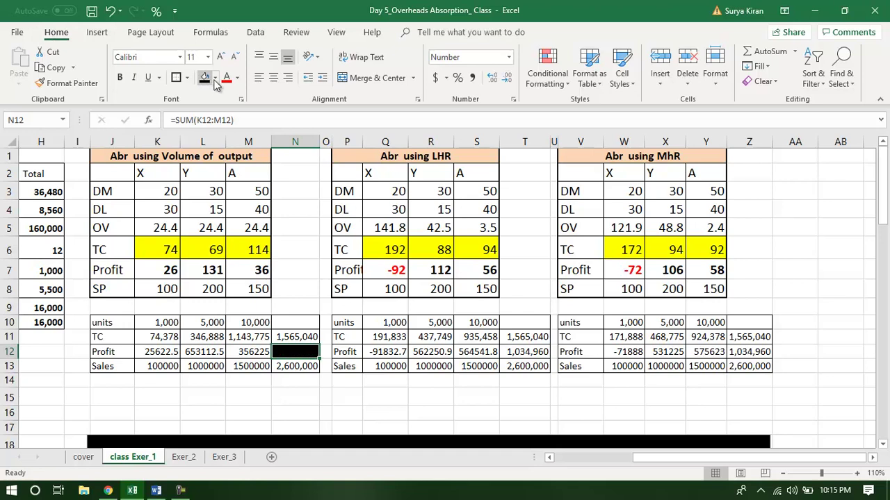
left_click(237, 77)
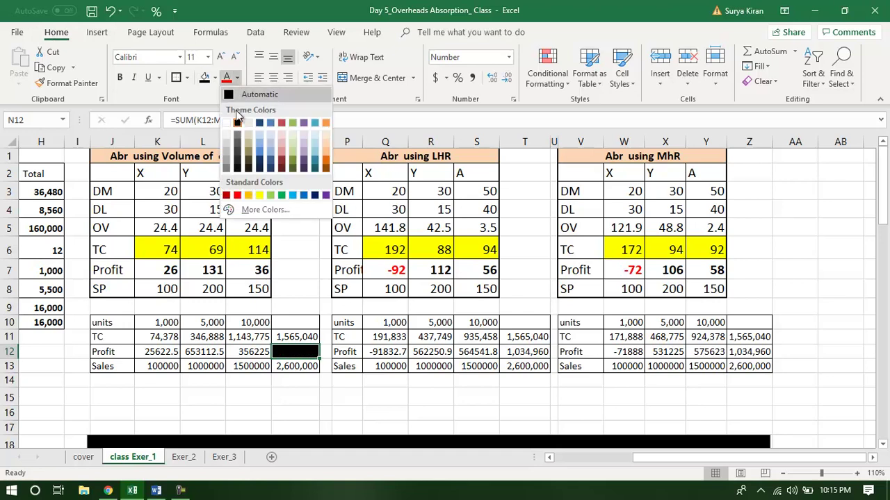
left_click(259, 196)
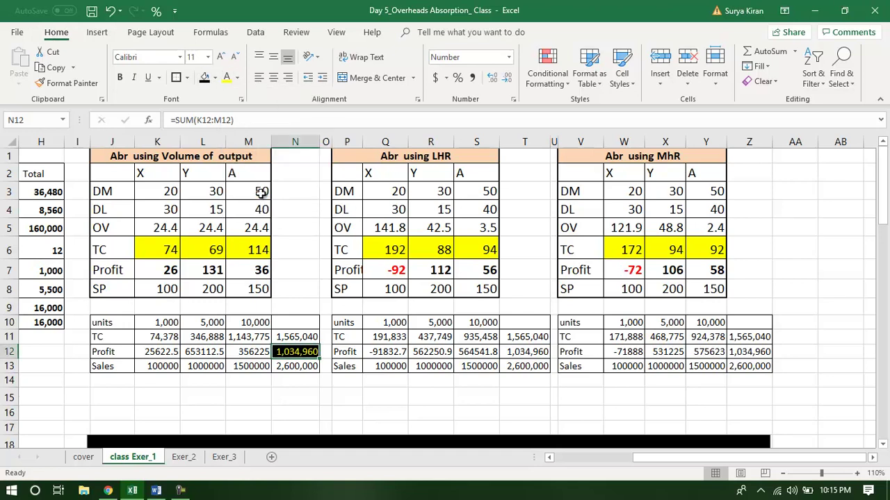
left_click(119, 77)
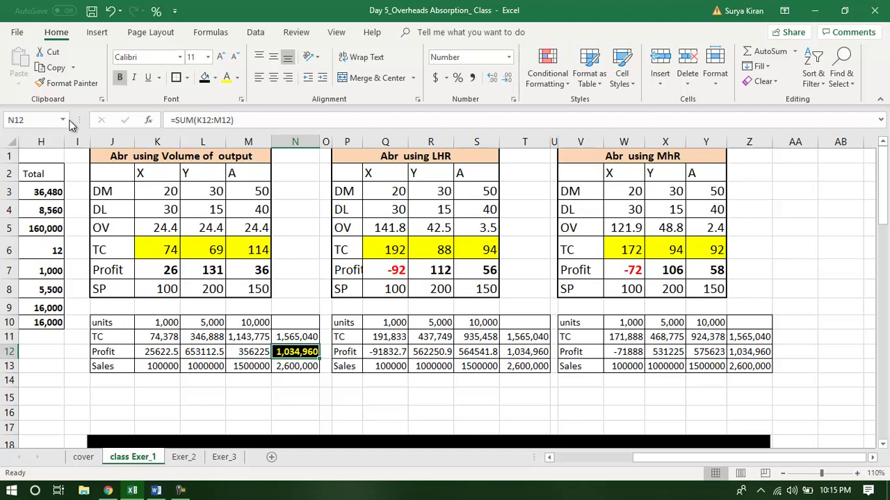
- Copy the formatting of N12 to the total profit cells T12 and Z12 of the LHR and MhR tables
left_click(68, 83)
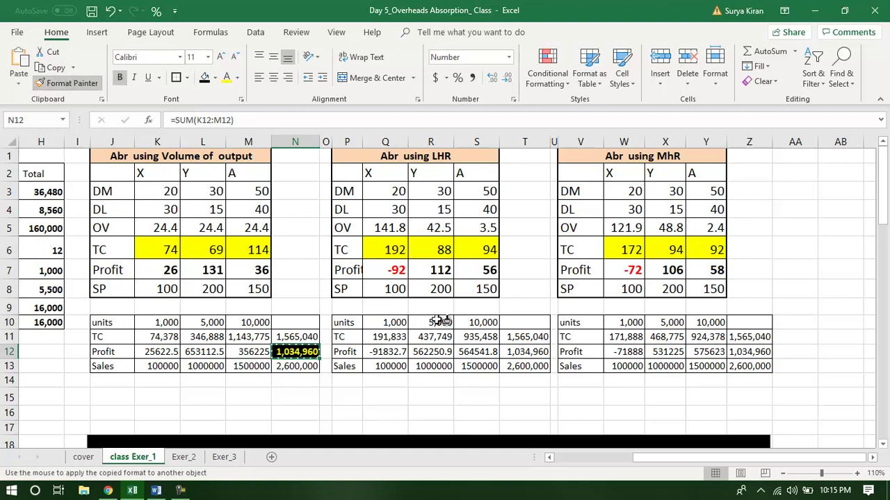
left_click(515, 351)
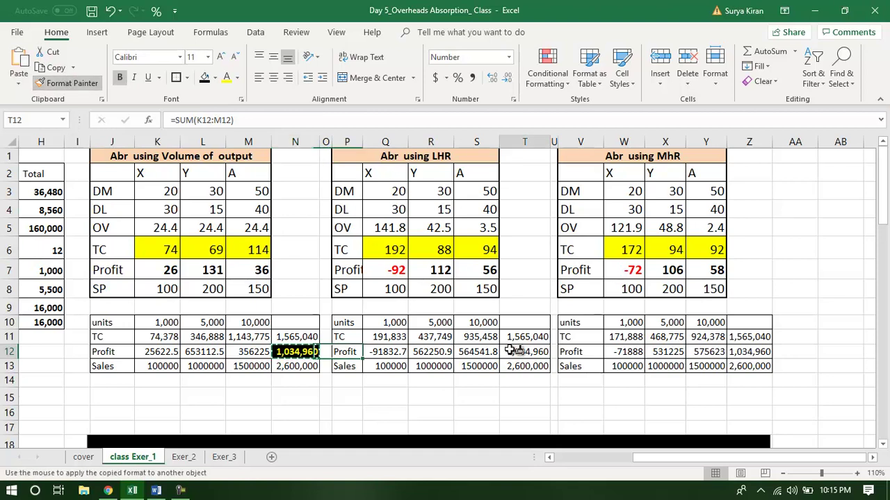
left_click(70, 83)
left_click(743, 355)
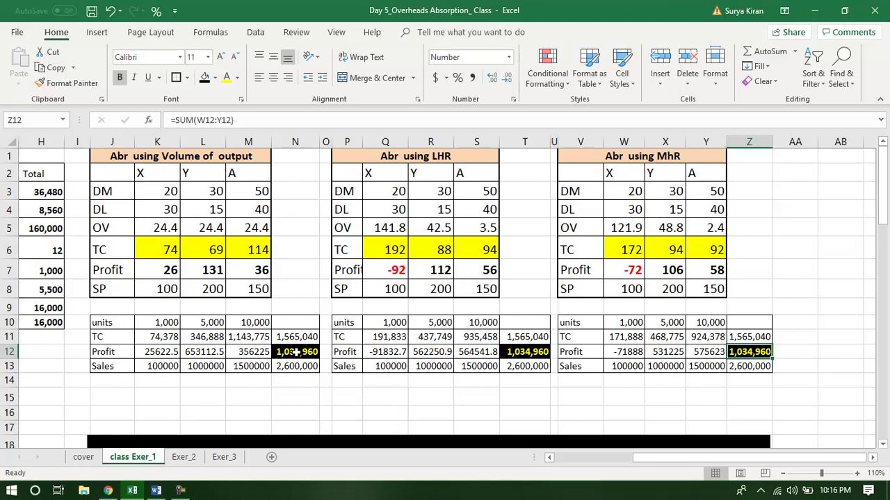
- Compare product X's profit in K12, Q12 and W12 across the three methods, and check its LHR sales in Q13
left_click(159, 357)
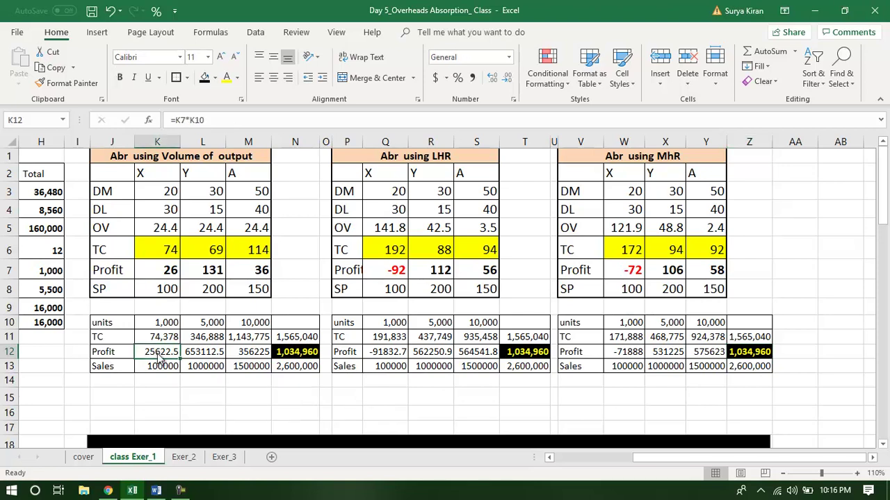
left_click(392, 353)
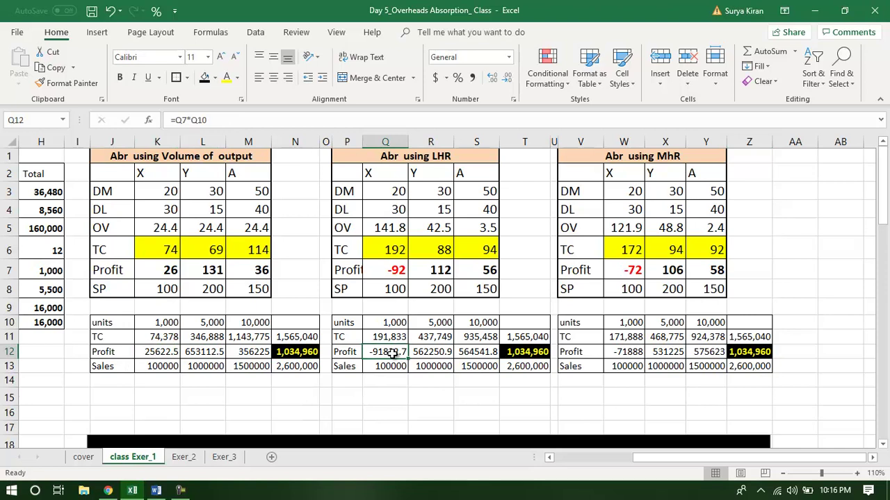
left_click(638, 352)
left_click(381, 369)
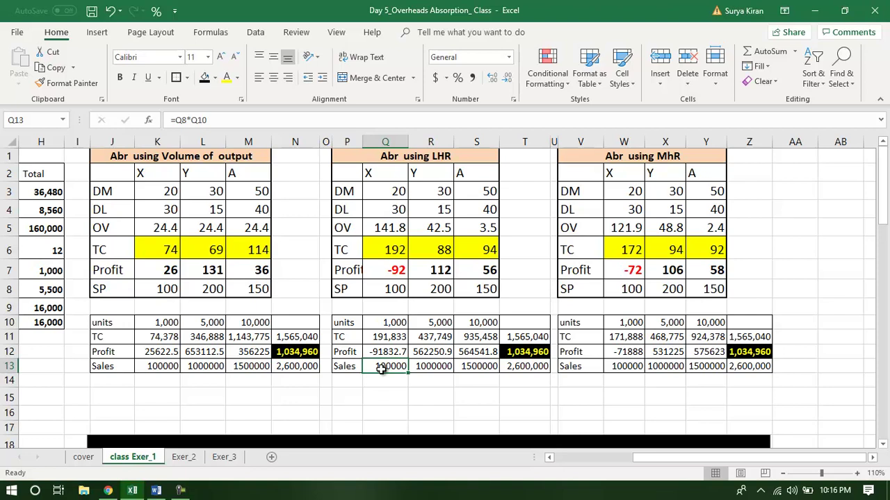
- Compare the TC and OV rows of the volume table with the OV values and product Y's TC in the LHR table
left_click(168, 252)
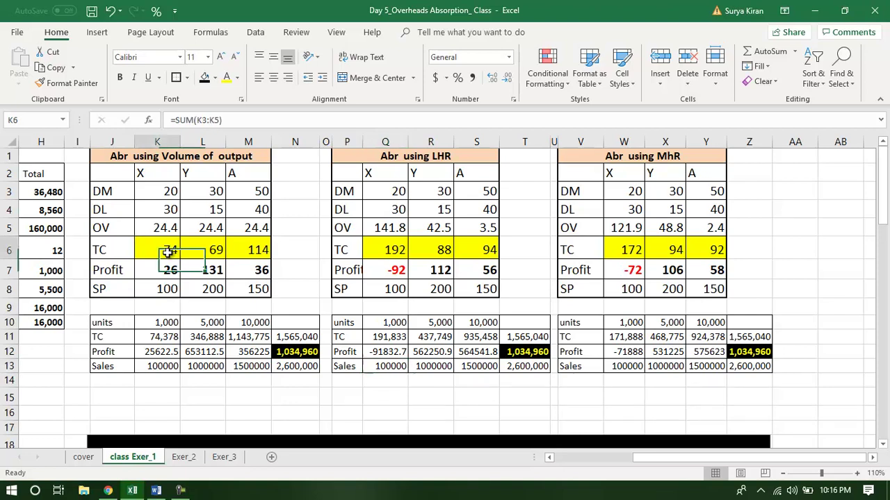
left_click_drag(169, 251, 238, 250)
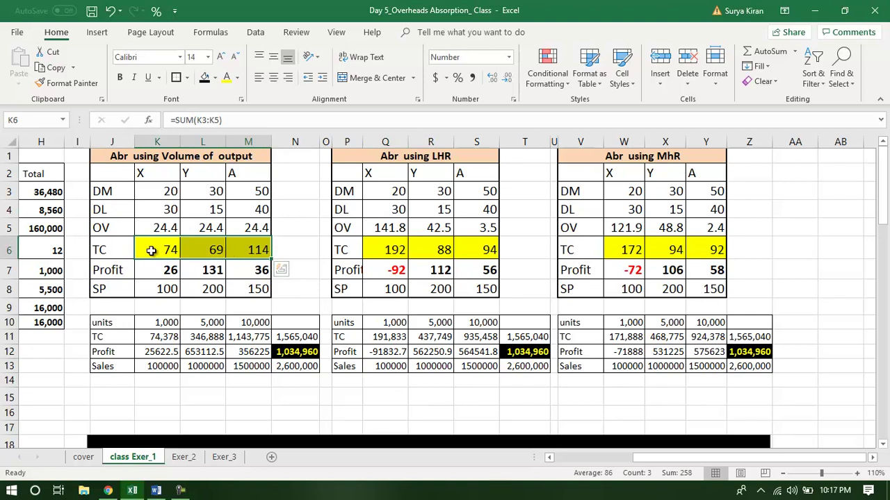
left_click_drag(160, 229, 240, 225)
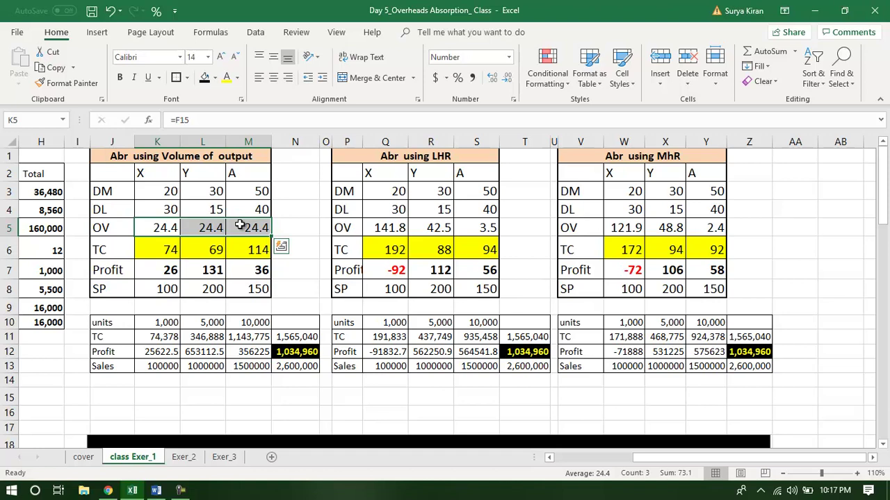
left_click(379, 230)
left_click_drag(406, 228, 483, 228)
left_click(377, 177)
left_click_drag(167, 227, 230, 233)
left_click(426, 252)
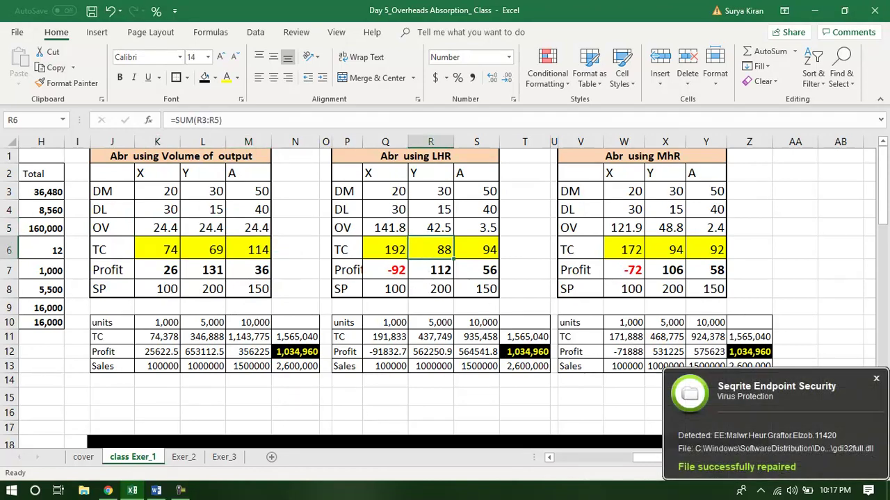
- Dismiss the antivirus notification and check the selling prices of products Y and A in R8 and S8
left_click(878, 381)
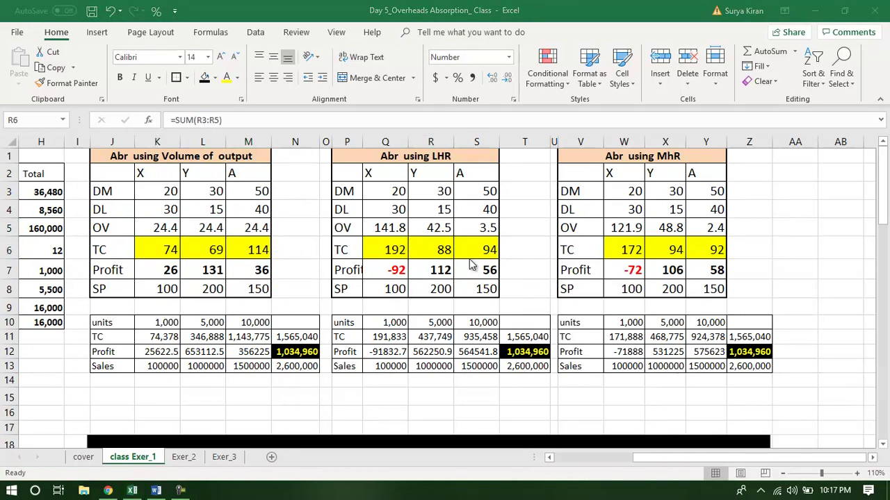
left_click(435, 291)
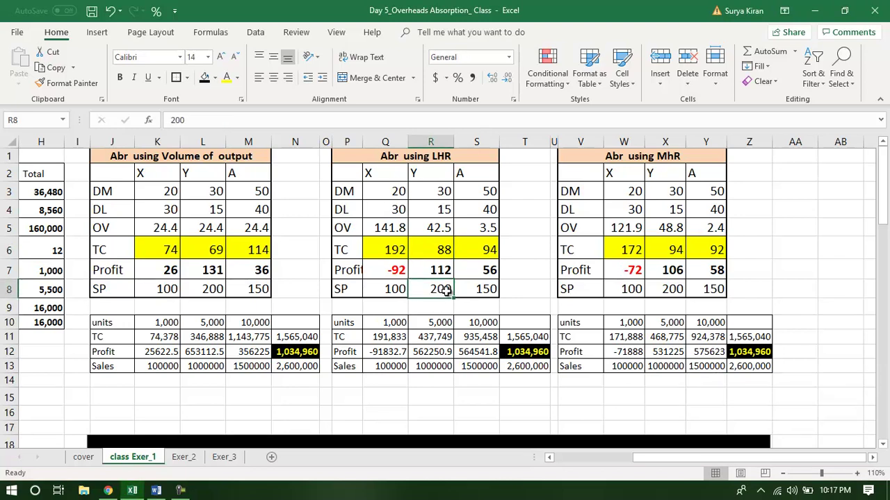
left_click(482, 291)
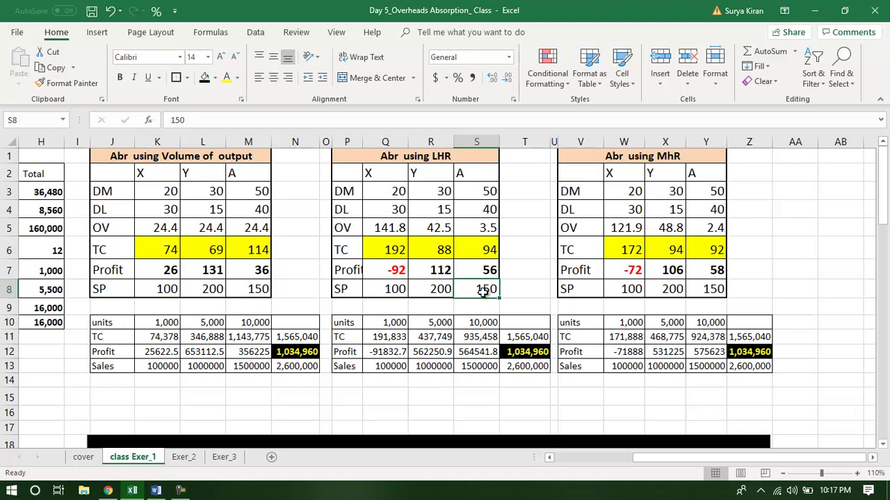
- Delete the black text box below the units, TC, Profit and Sales tables
left_click_drag(485, 292, 657, 414)
left_click_drag(662, 454, 611, 456)
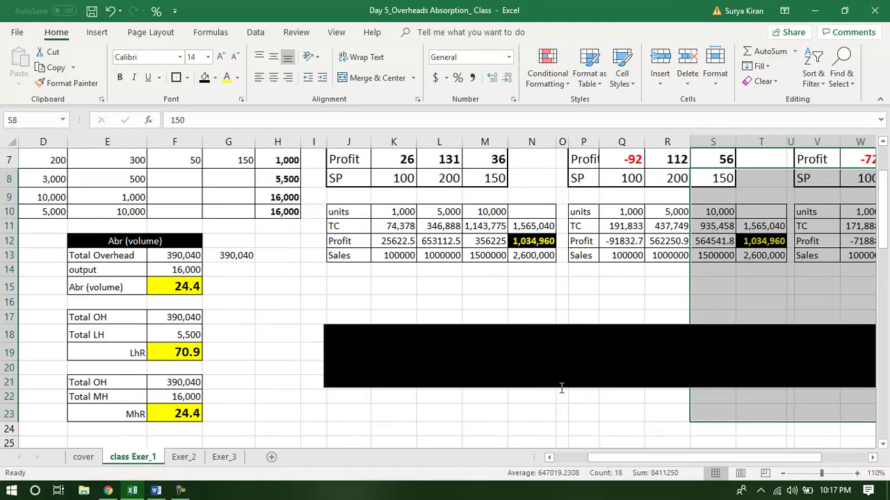
left_click(472, 326)
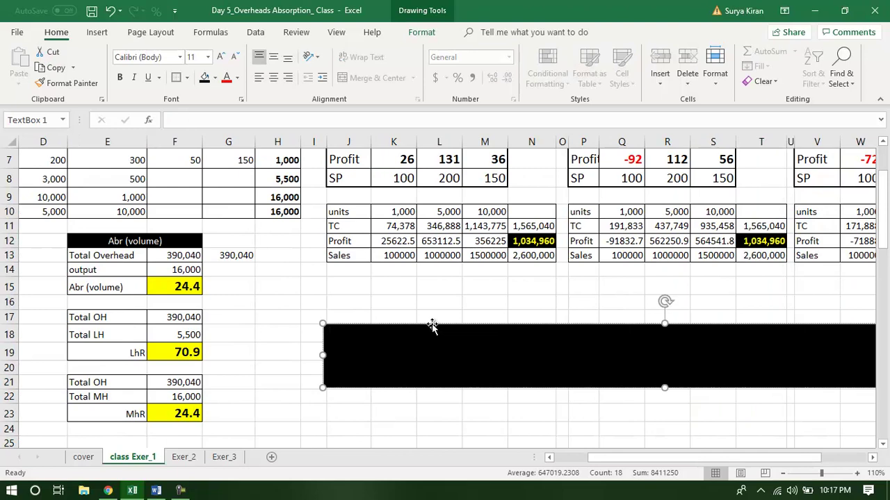
key("Delete")
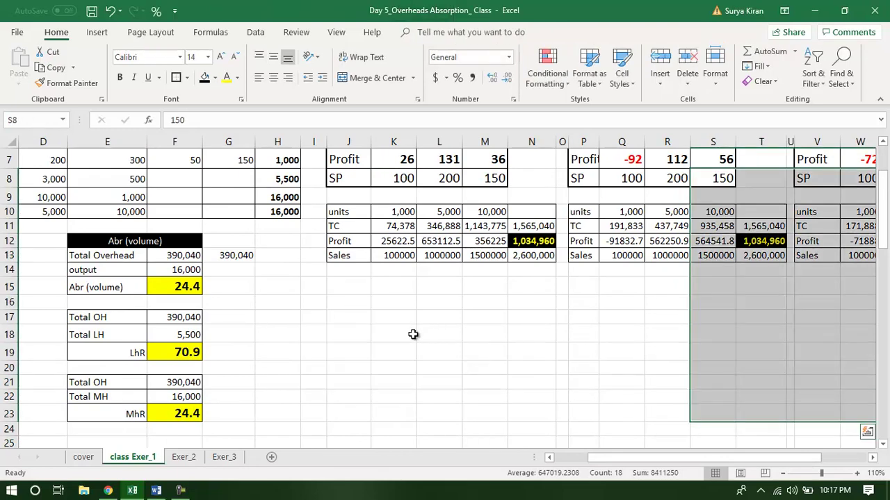
left_click(421, 351)
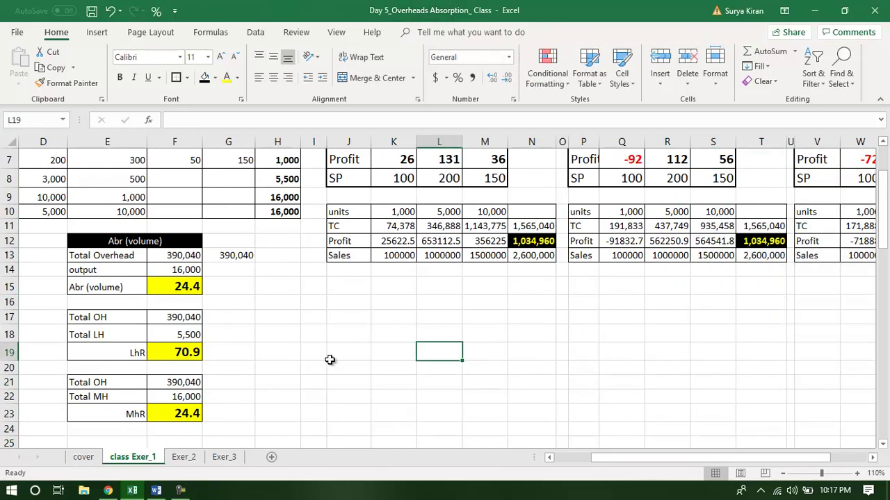
- Review the volume, LhR and MhR absorption rates and their labels in rows 15, 19 and 23
left_click(179, 293)
left_click(182, 354)
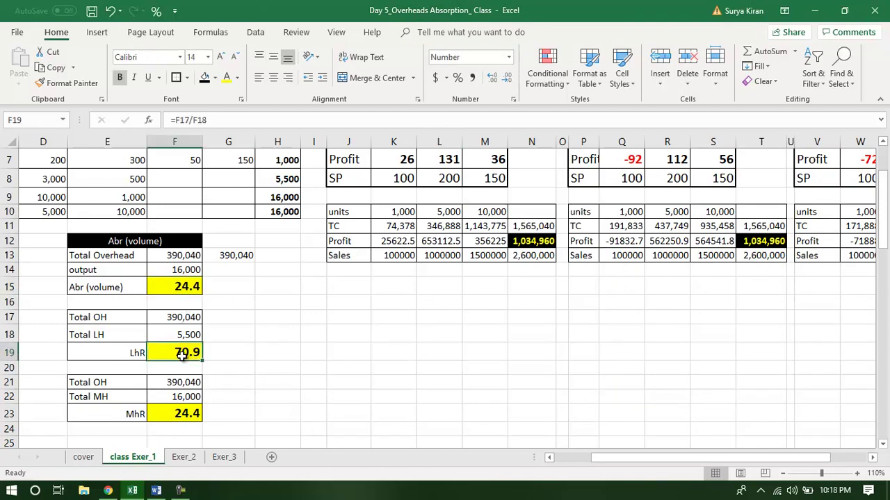
left_click(101, 291)
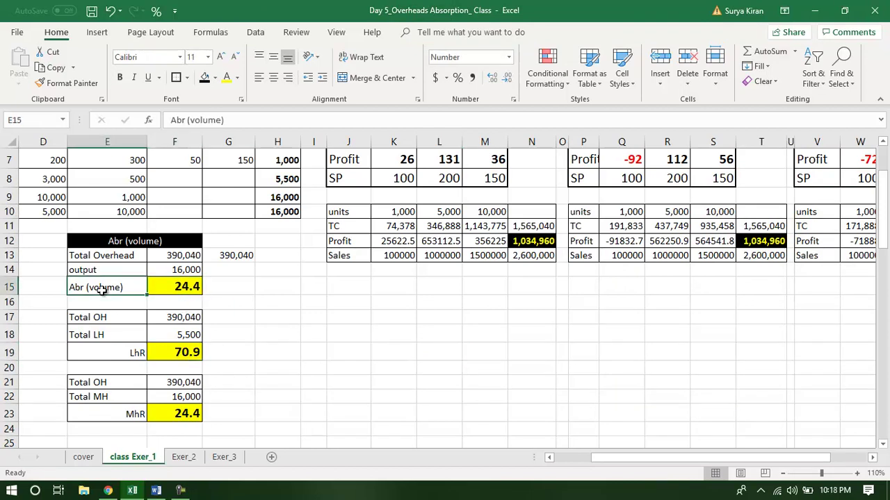
left_click(108, 353)
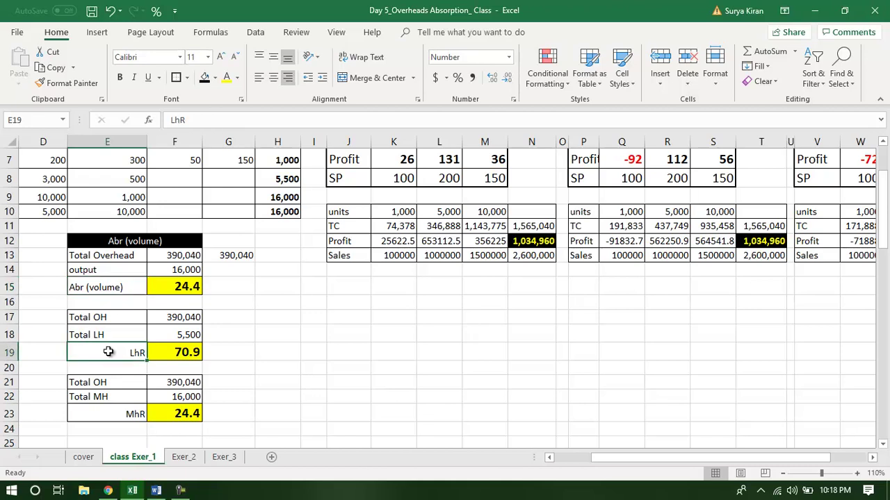
left_click(113, 415)
- Review the department overhead data and the three cost tables, and examine the selling prices in Q8:S8 of the LHR table
left_click_drag(884, 253, 884, 209)
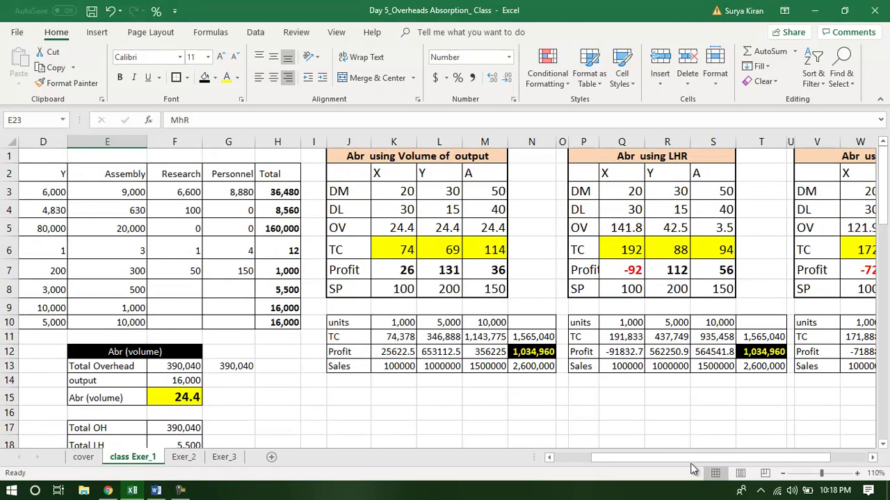
left_click_drag(681, 456, 646, 458)
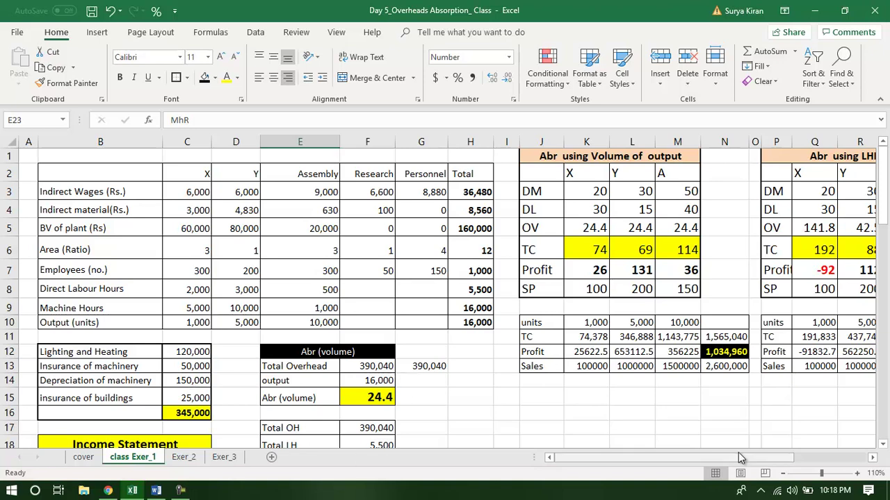
left_click_drag(740, 462, 823, 458)
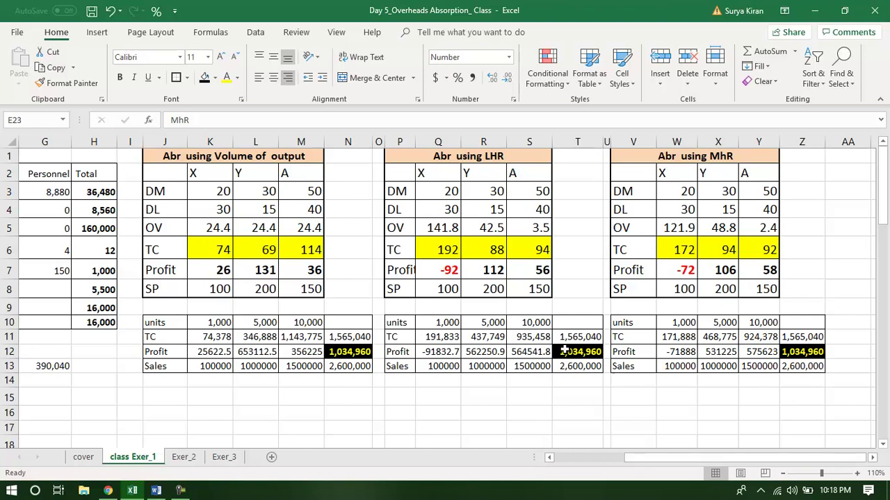
left_click_drag(438, 288, 542, 289)
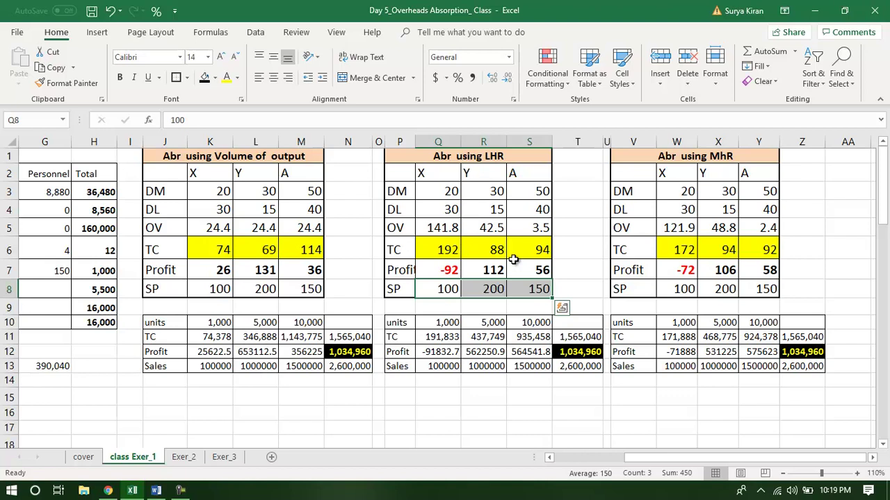
- Trace the precedents of the total overhead in F13 and of product X's OV in K5 of the volume table
left_click_drag(662, 459, 595, 458)
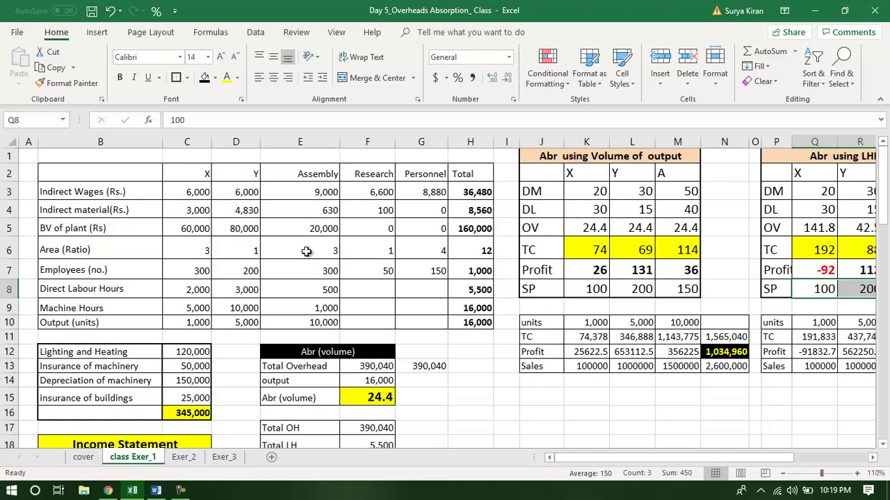
left_click_drag(582, 460, 600, 460)
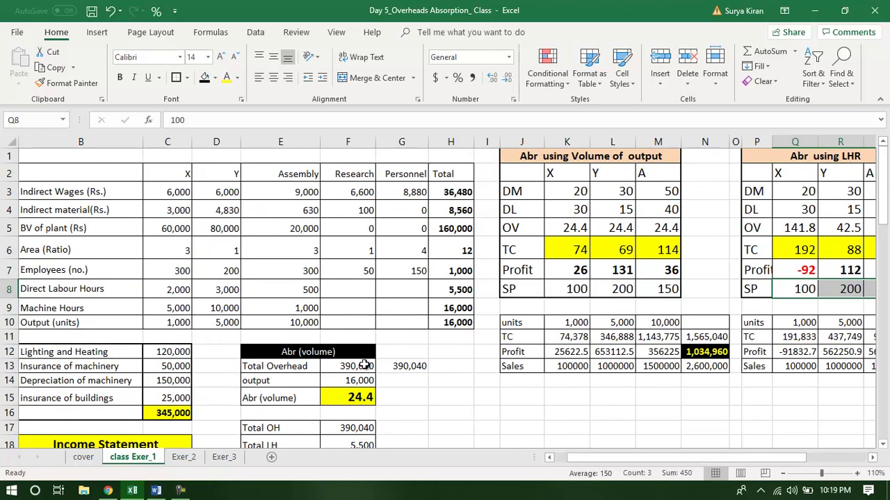
left_click(364, 366)
left_click(210, 35)
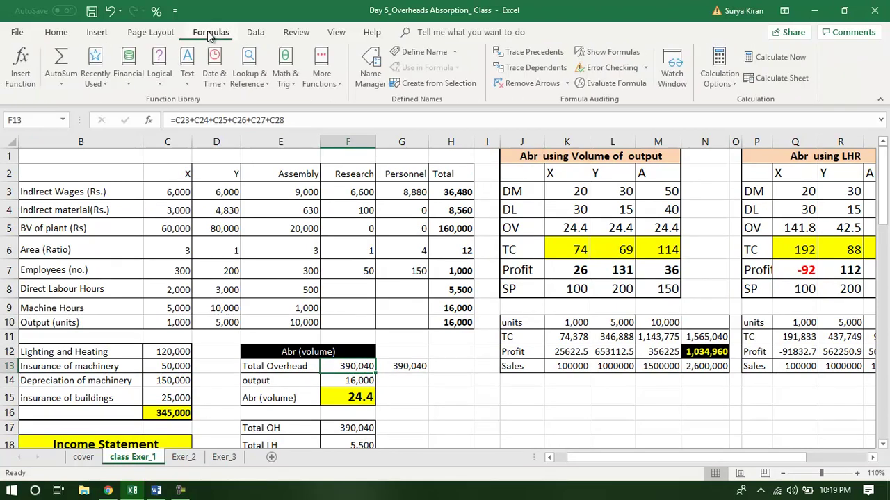
left_click(514, 57)
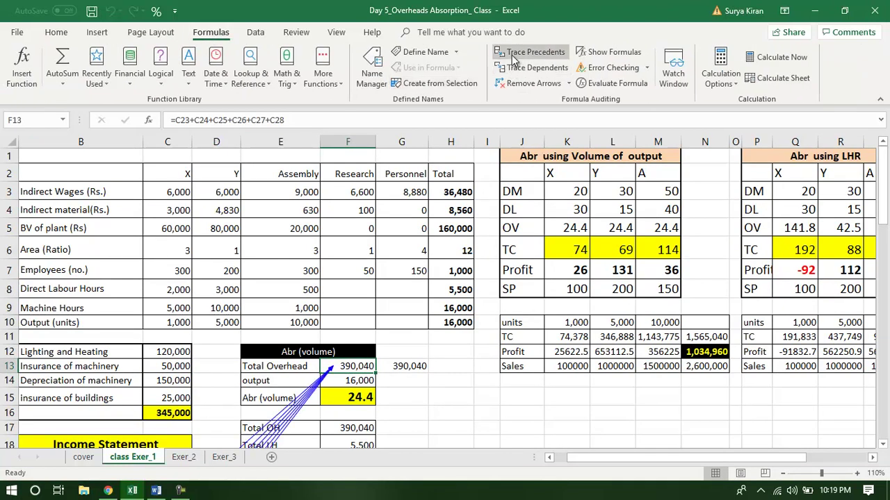
left_click(563, 231)
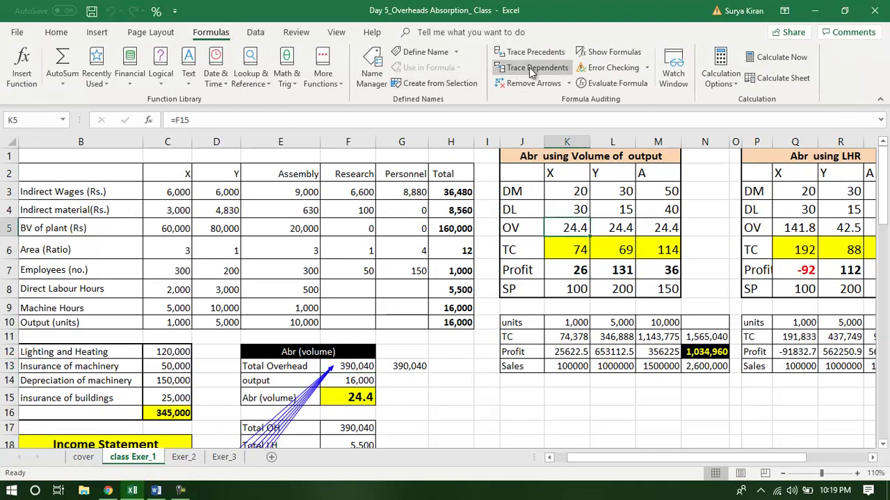
left_click(523, 55)
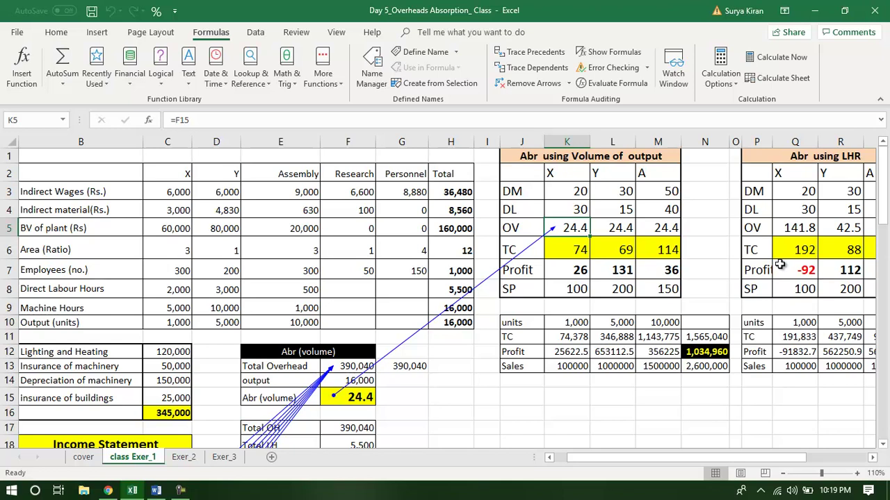
- Trace the precedents of product X's OV in Q5 of the LHR table and W5 of the MhR table, and remove all tracer arrows
left_click(792, 231)
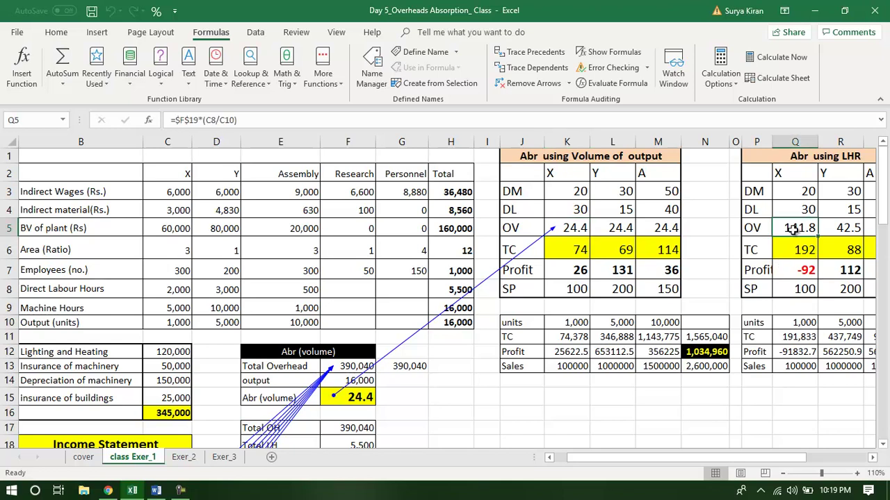
left_click(511, 56)
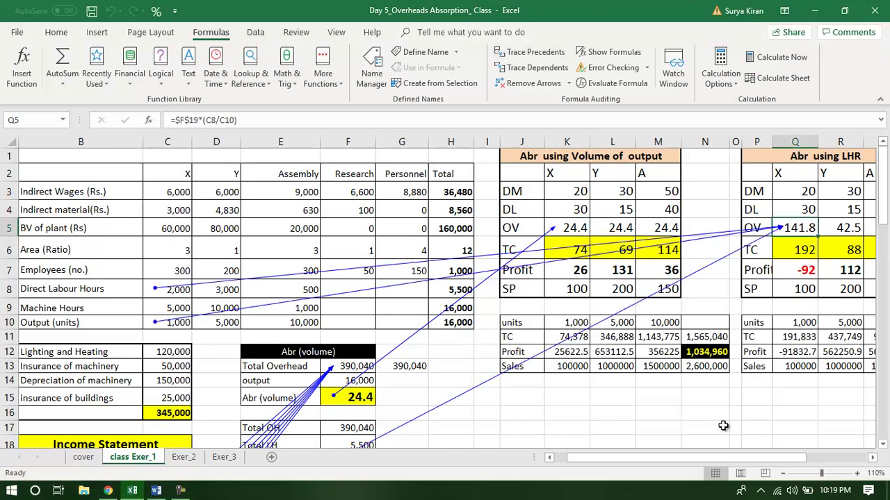
left_click_drag(738, 457, 774, 457)
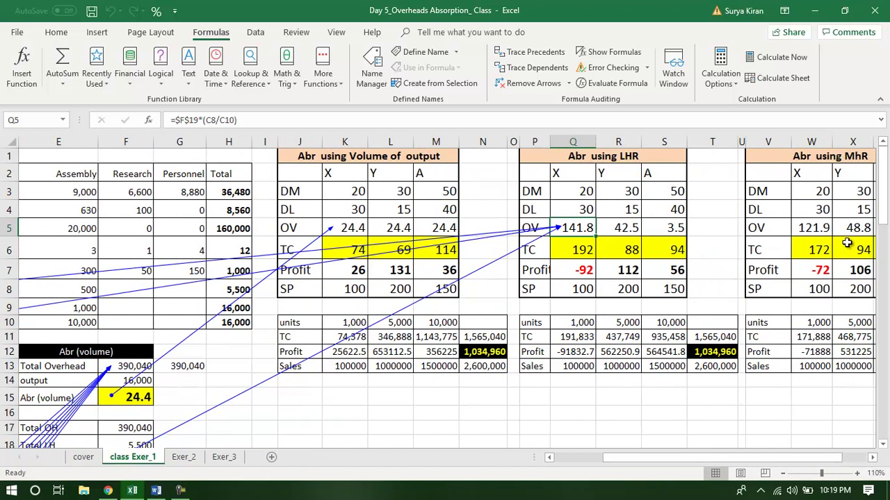
left_click(798, 230)
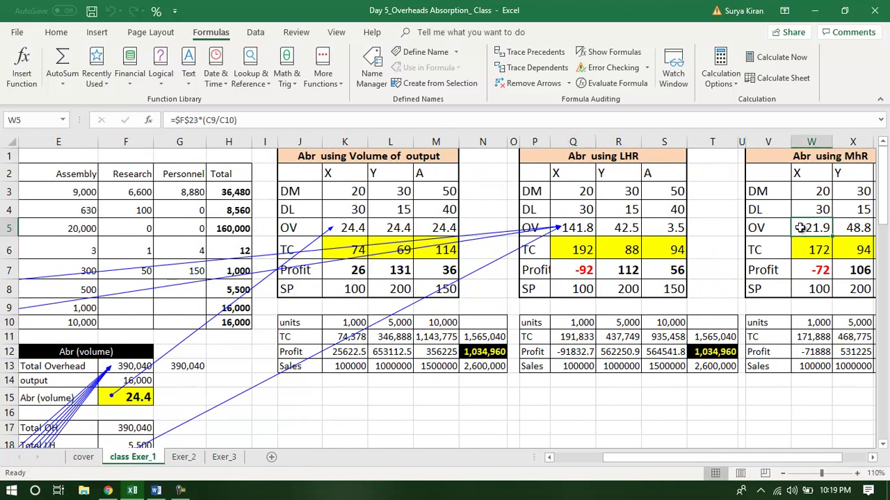
left_click(542, 56)
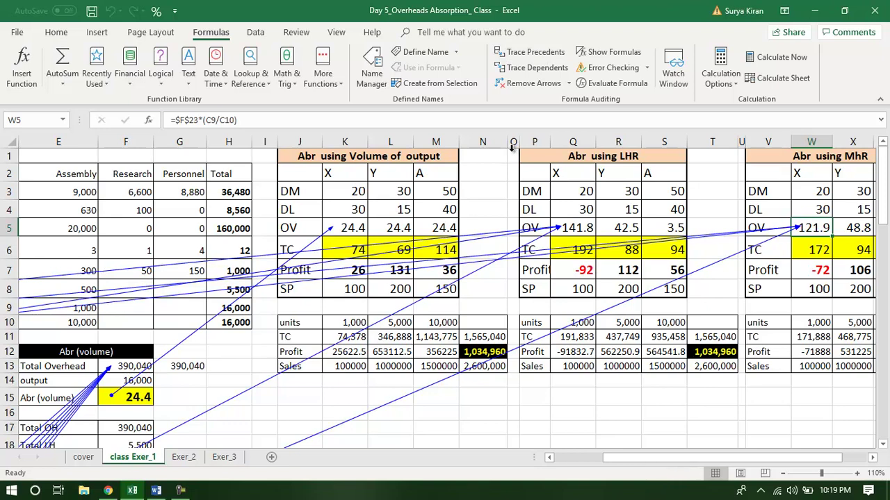
left_click(517, 85)
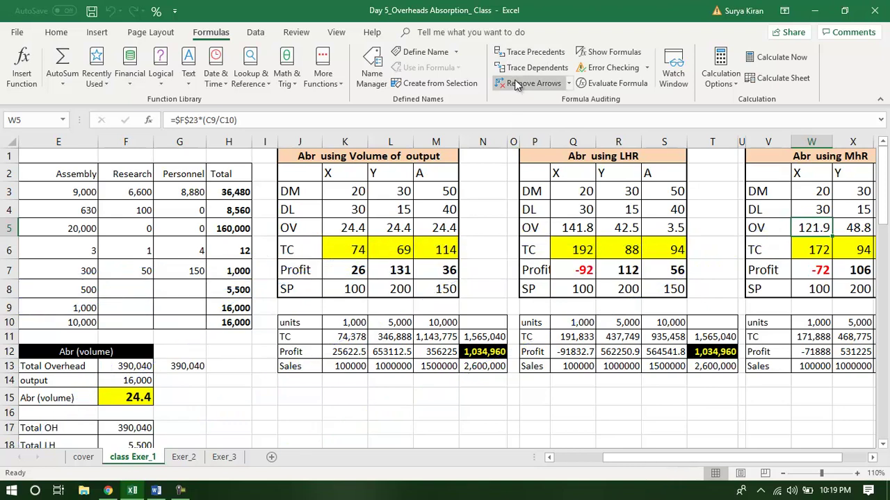